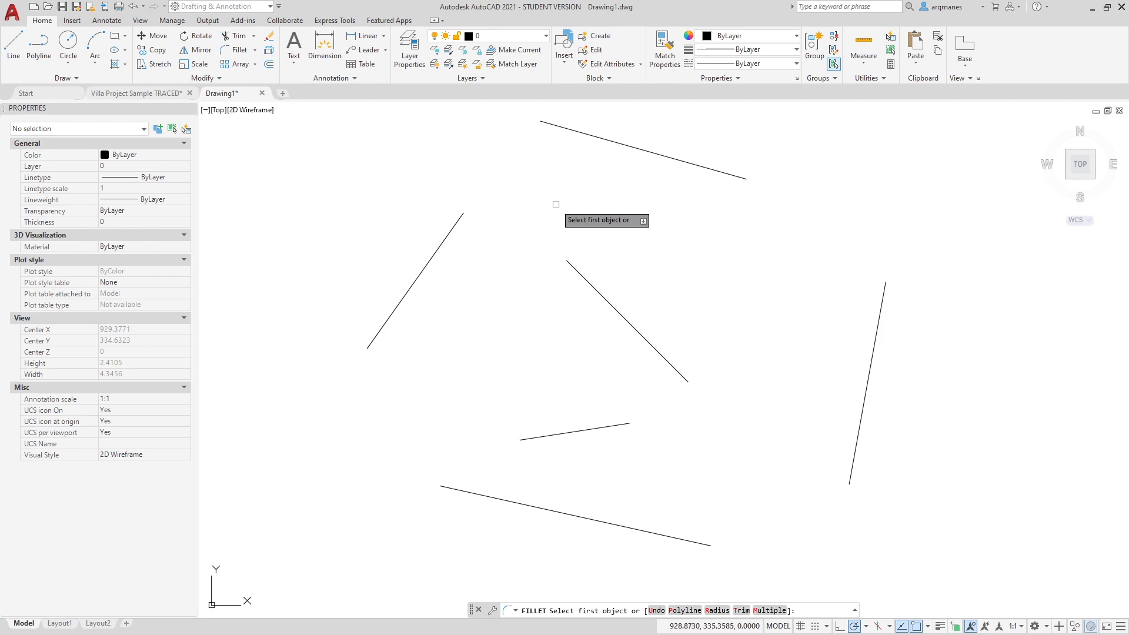
Try a fillet of radius 0.5 between the central diagonal line and the steep line at the far right
{"action": "left_click", "coordinate": [717, 611]}
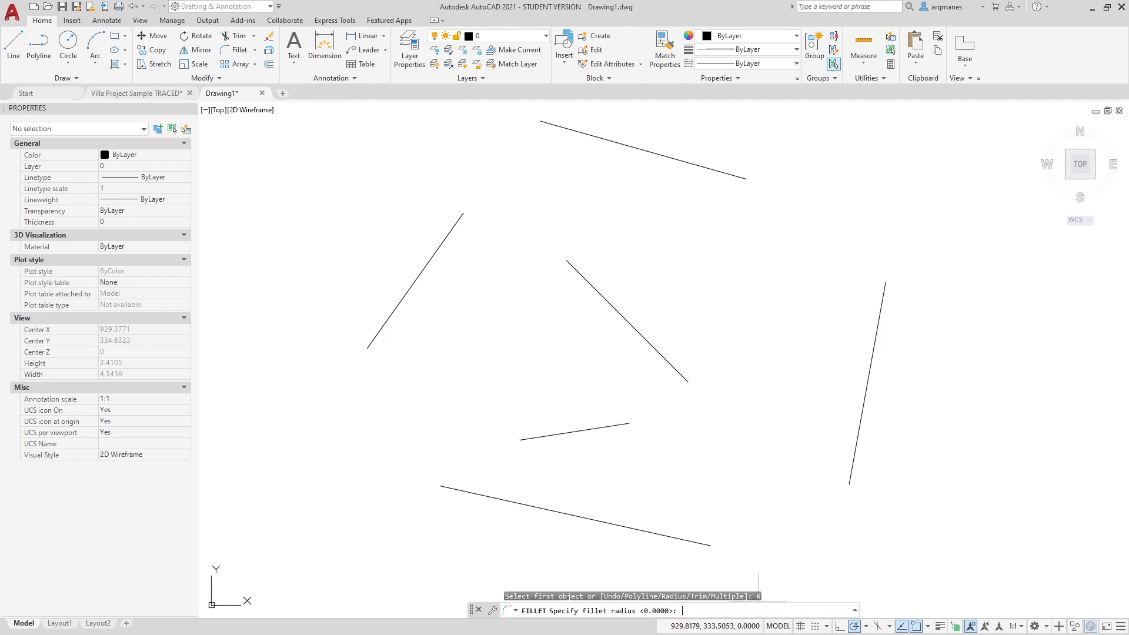
{"action": "left_click", "coordinate": [496, 260]}
{"action": "type", "text": "0.5"}
{"action": "key", "text": "Return"}
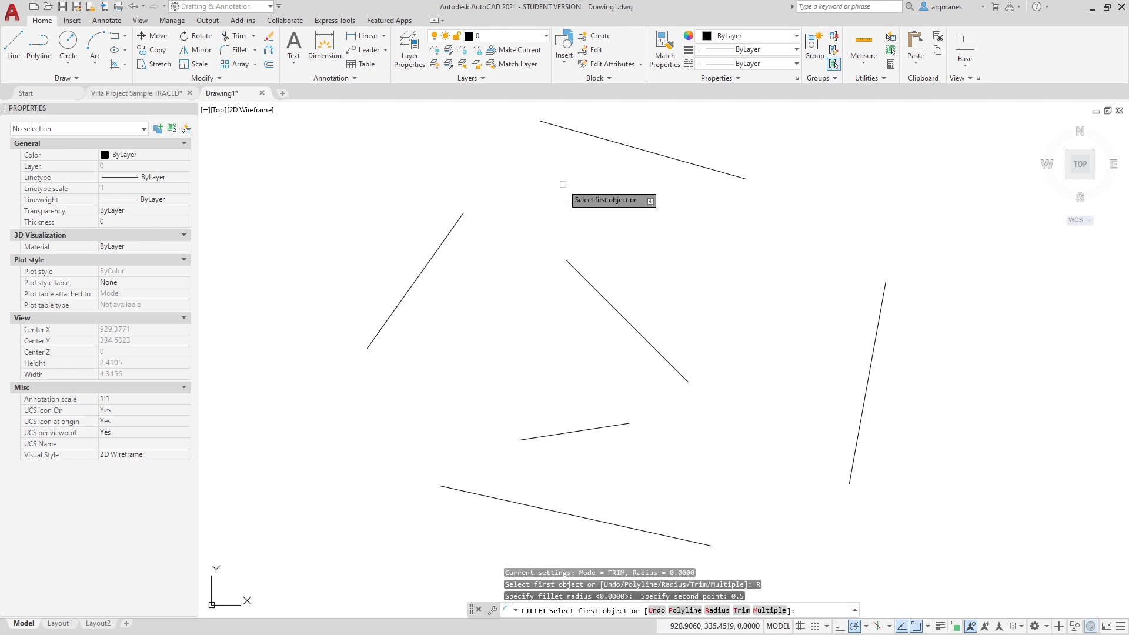
{"action": "left_click", "coordinate": [577, 267]}
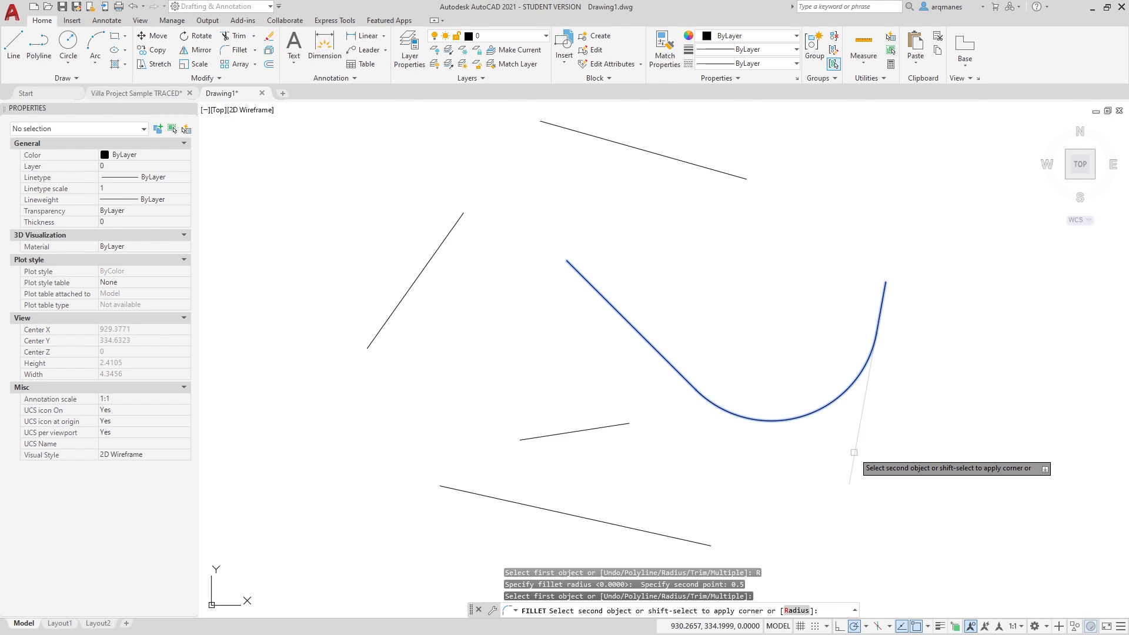
{"action": "key", "text": "Escape"}
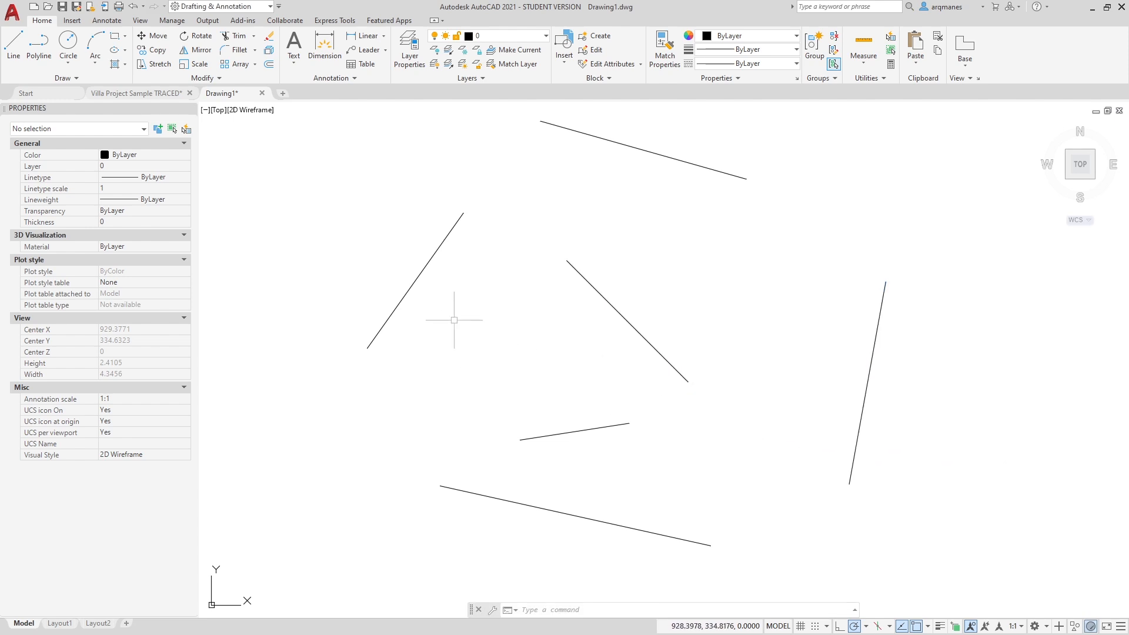
Try a fillet of radius 0.05 between the left diagonal line and the line at the top
{"action": "key", "text": "Return"}
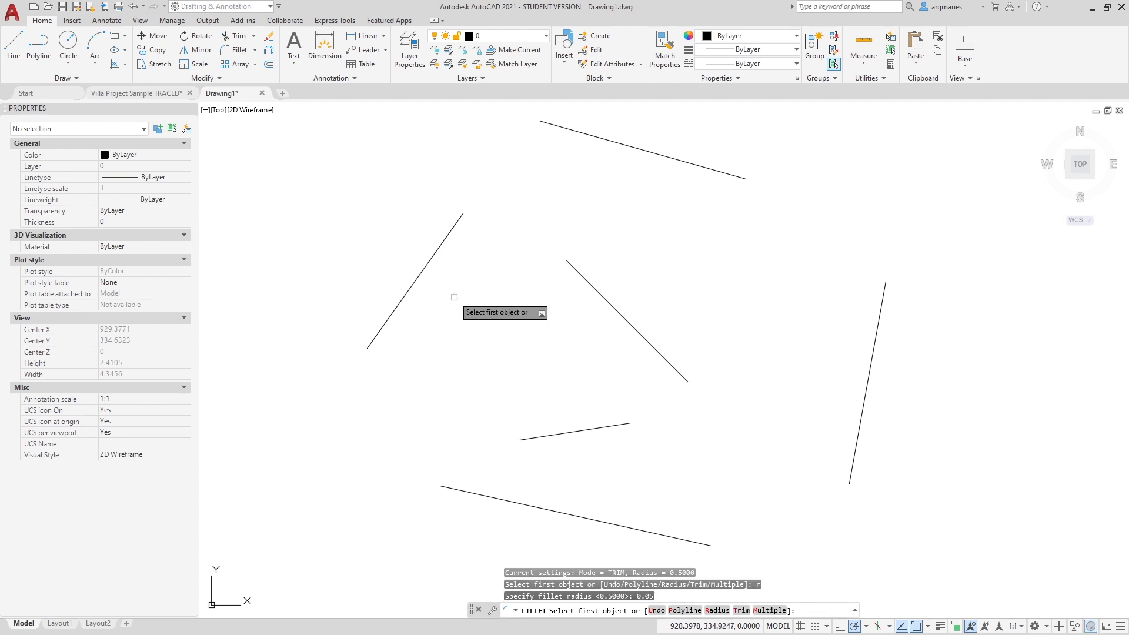
{"action": "left_click", "coordinate": [458, 221]}
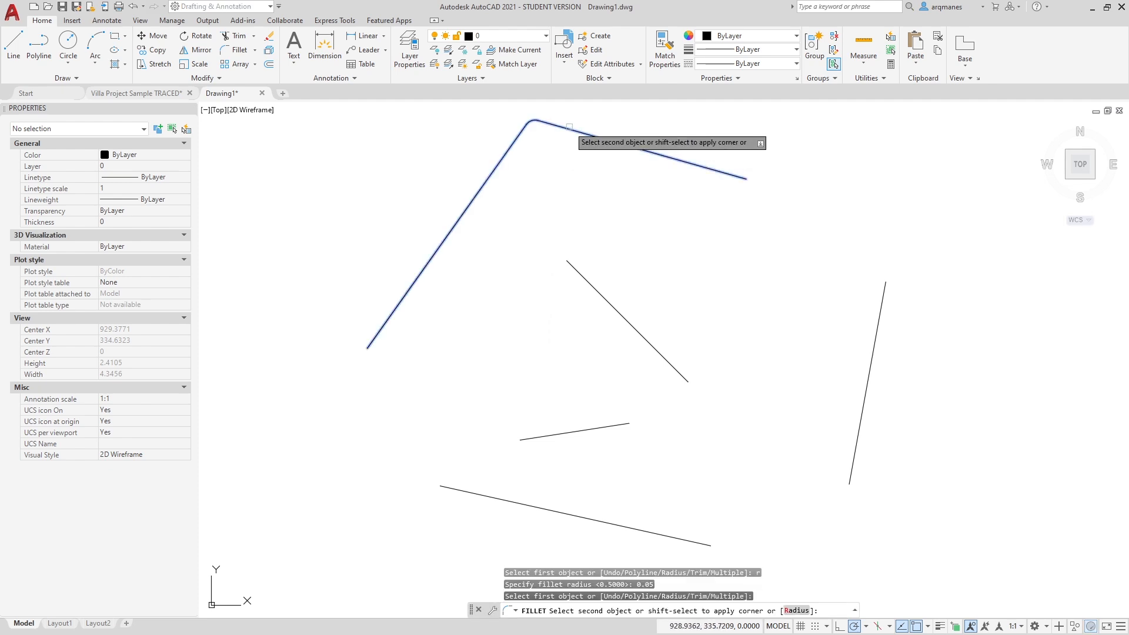
{"action": "key", "text": "Escape"}
Set the fillet radius to 0 and try a sharp corner starting from the short lower line
{"action": "type", "text": "f"}
{"action": "key", "text": "Return"}
{"action": "type", "text": "r"}
{"action": "key", "text": "Return"}
{"action": "type", "text": "0"}
{"action": "key", "text": "Return"}
{"action": "left_click", "coordinate": [540, 437]}
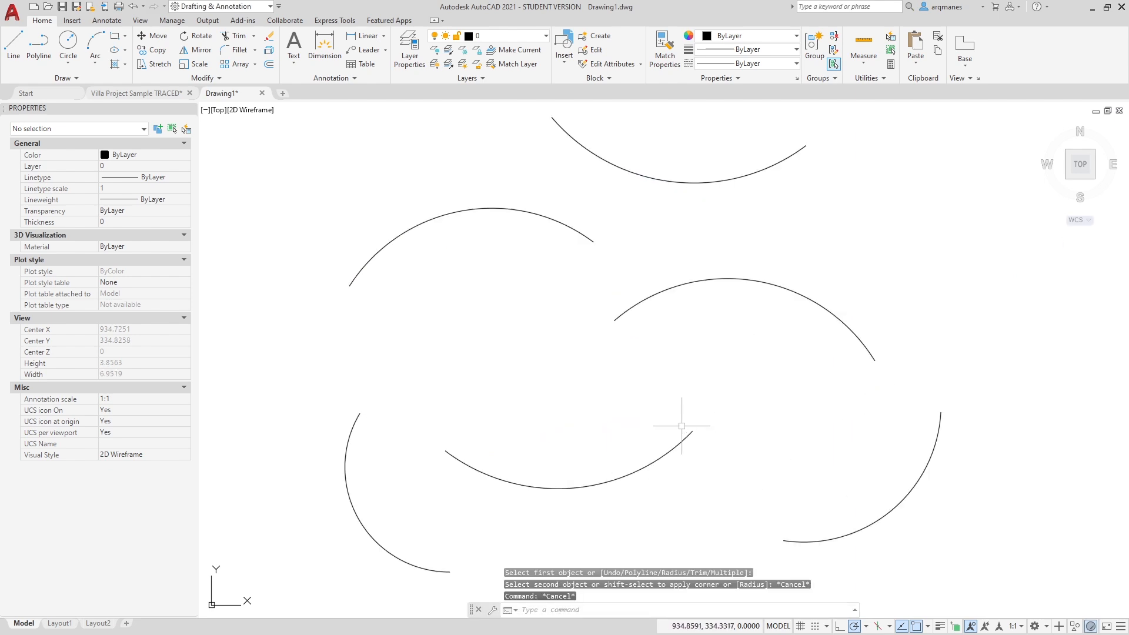
Set the fillet radius to about 0.94 from two picked points and preview a fillet between the lower-left and topmost arcs
{"action": "type", "text": "f"}
{"action": "key", "text": "Return"}
{"action": "type", "text": "r"}
{"action": "key", "text": "Return"}
{"action": "left_click", "coordinate": [448, 378]}
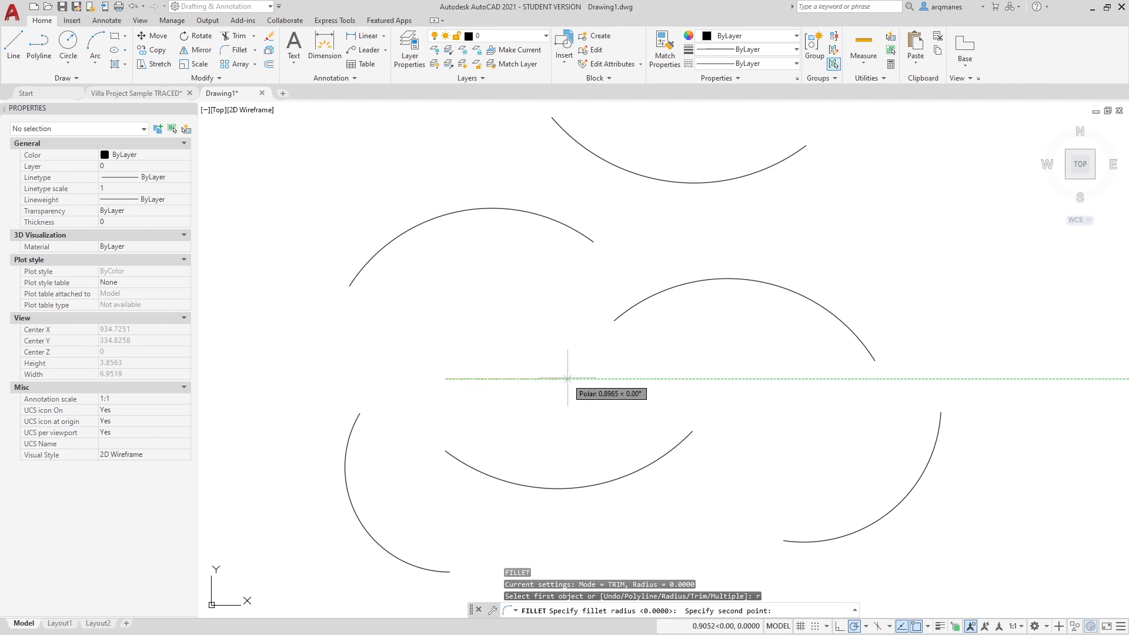
{"action": "left_click", "coordinate": [512, 378]}
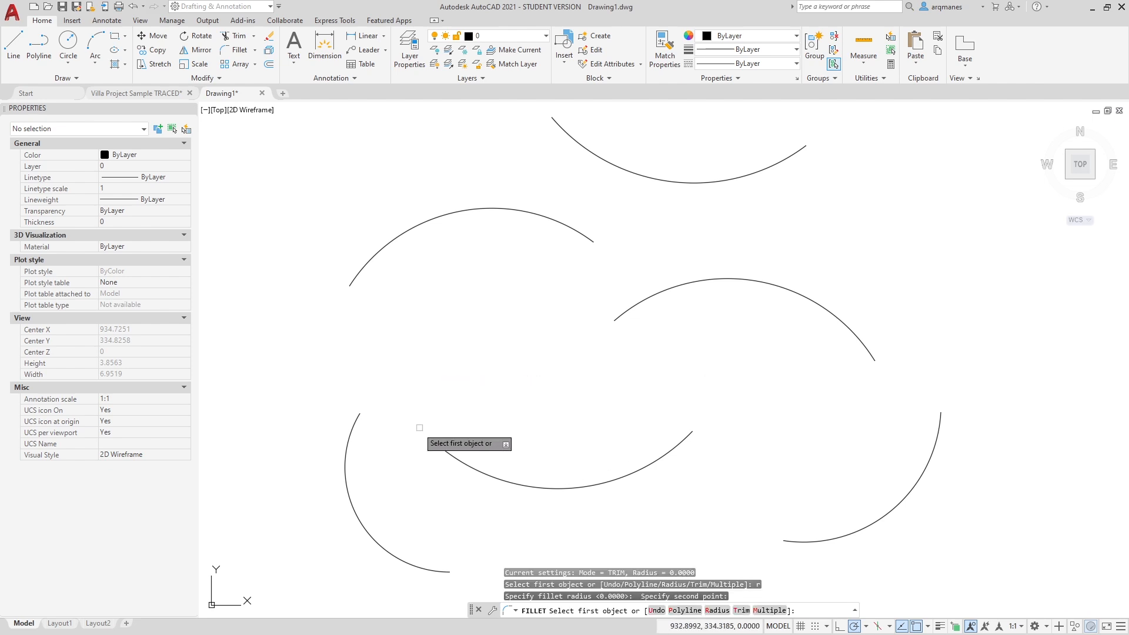
{"action": "left_click", "coordinate": [350, 436]}
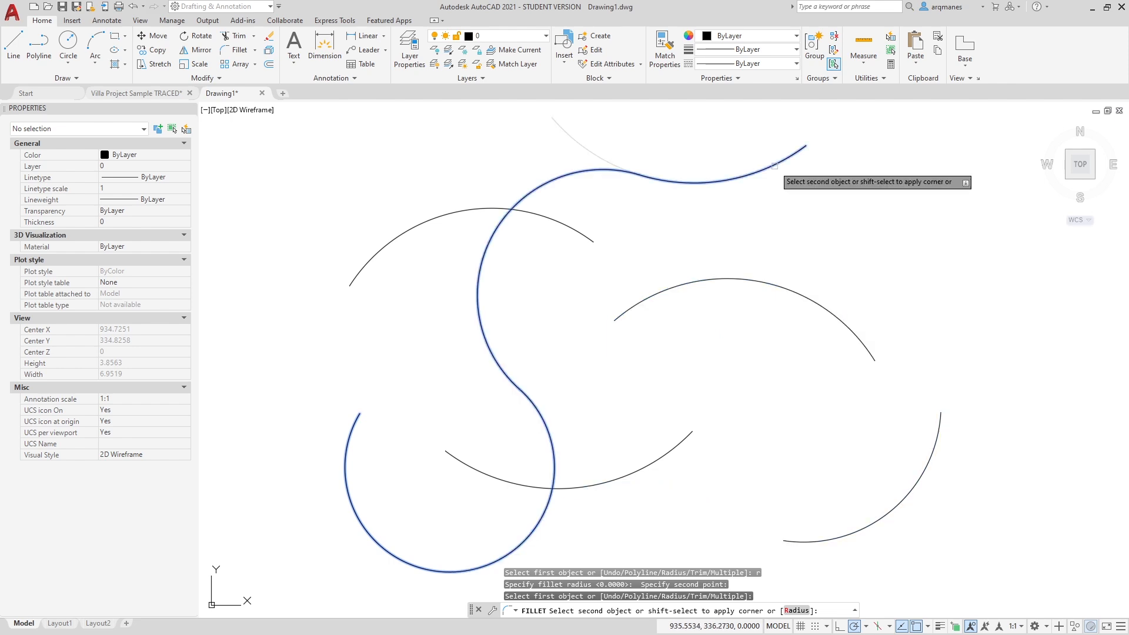
{"action": "key", "text": "Escape"}
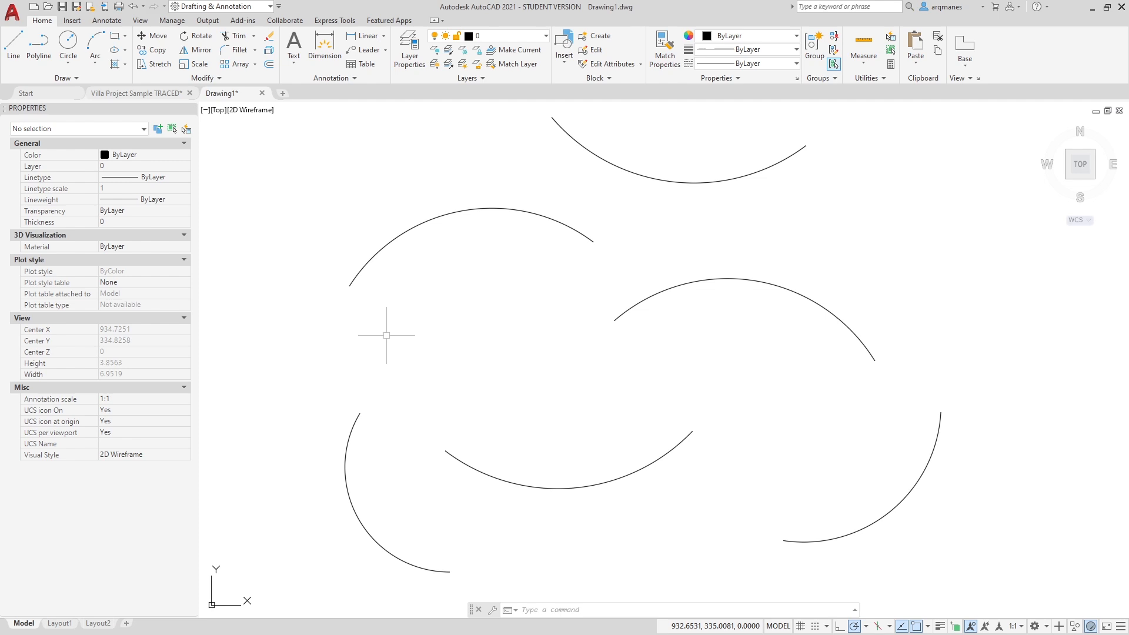
Draw a single sloping line in the gap between the upper-left and lower-left arcs
{"action": "type", "text": "l"}
{"action": "key", "text": "Return"}
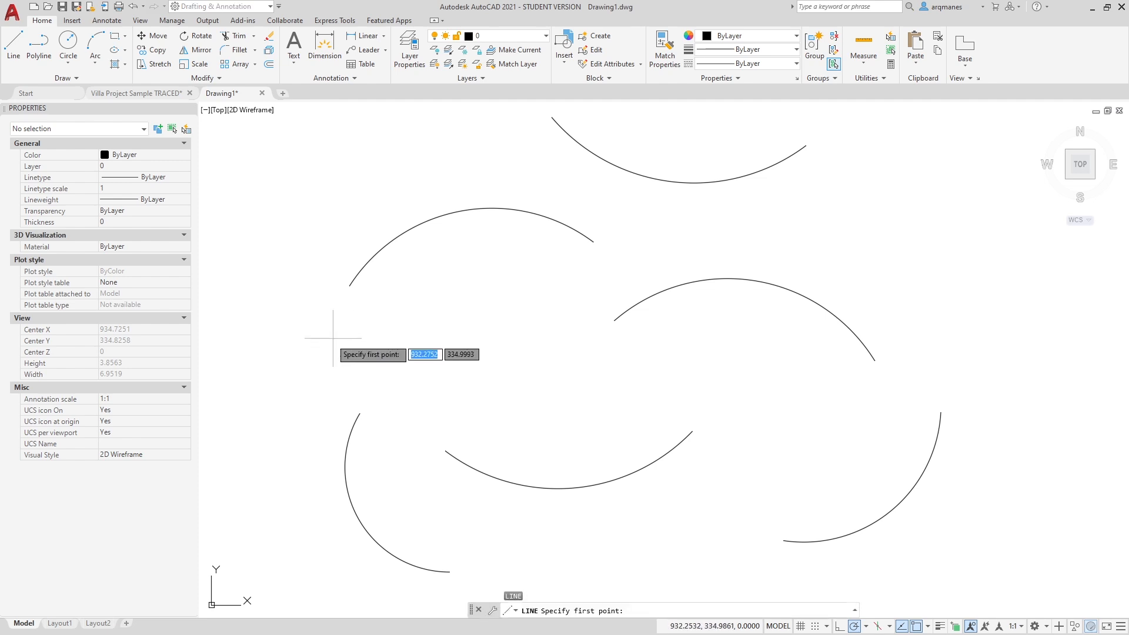
{"action": "left_click", "coordinate": [323, 343]}
{"action": "left_click", "coordinate": [524, 412]}
{"action": "key", "text": "Return"}
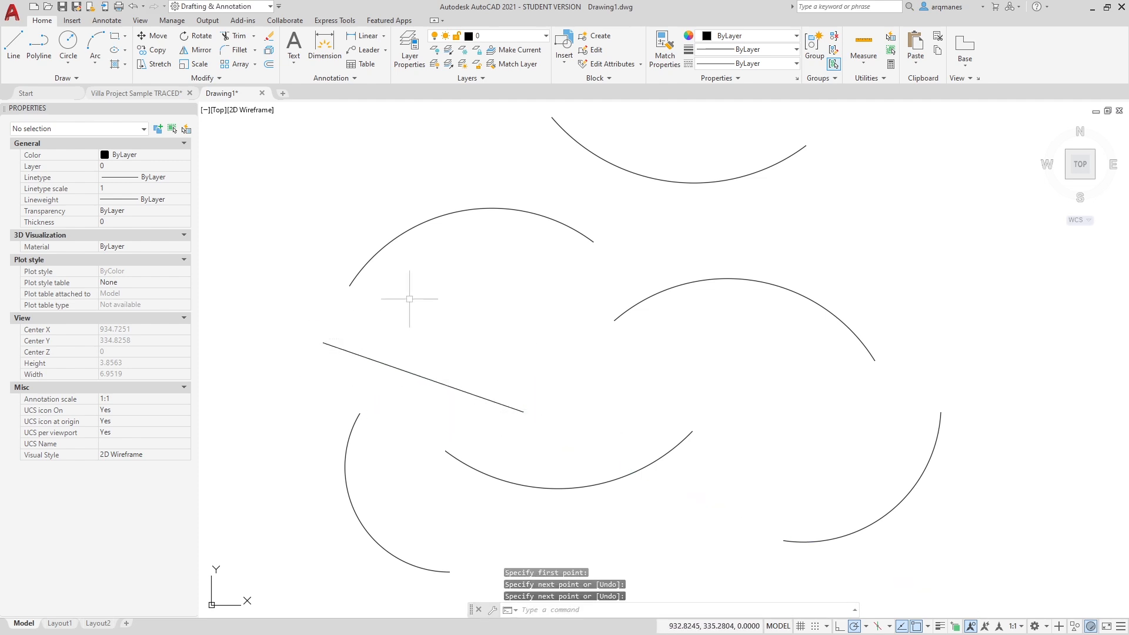
Try a fillet starting from the sloping line between the arcs
{"action": "type", "text": "f"}
{"action": "key", "text": "Return"}
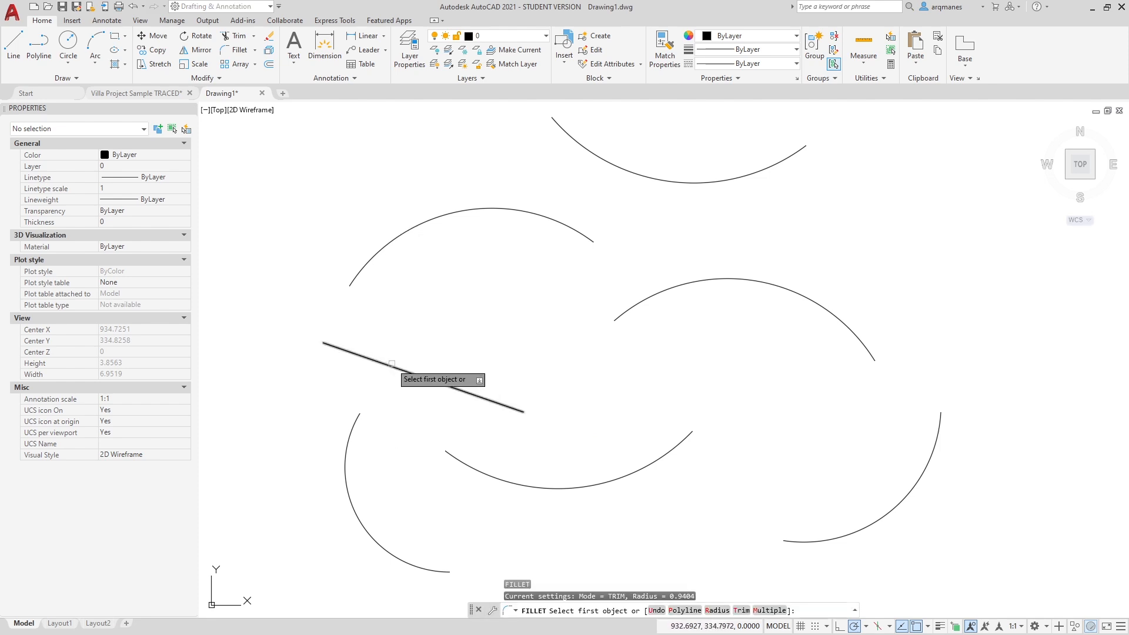
{"action": "left_click", "coordinate": [392, 364]}
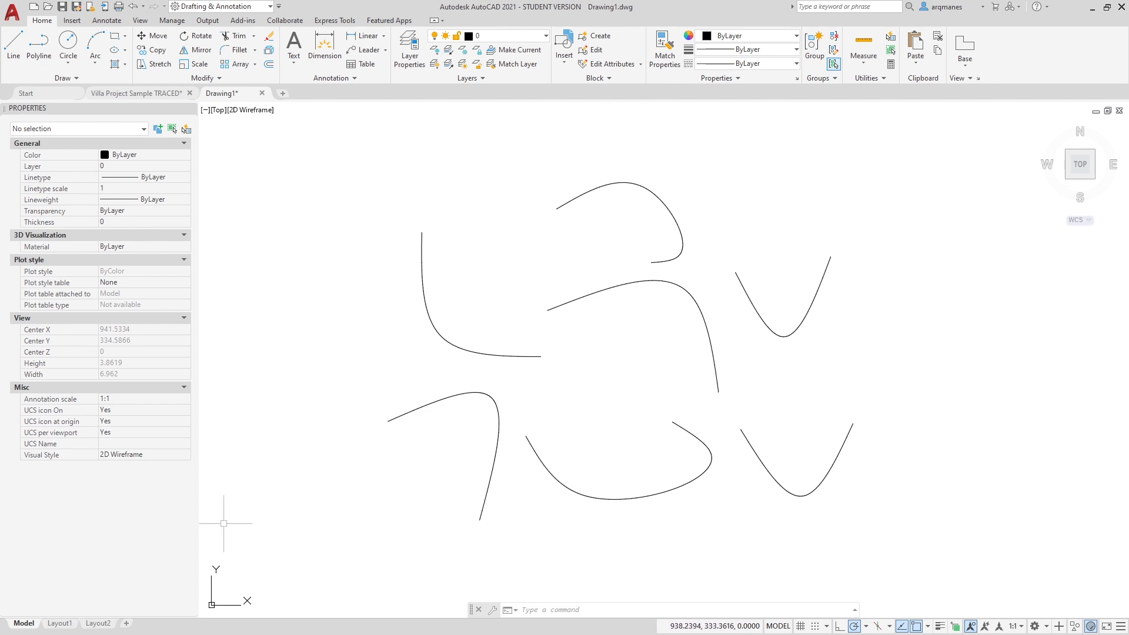
Fillet the lower end of the left L-shaped spline to the lower end of the topmost spline
{"action": "left_click", "coordinate": [518, 356]}
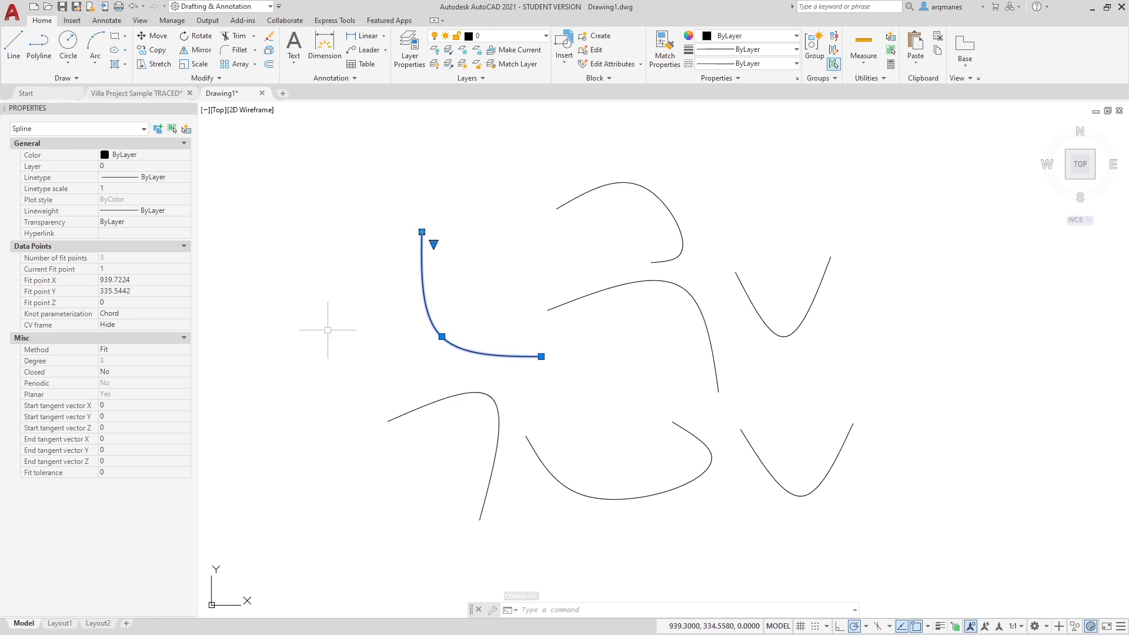
{"action": "key", "text": "Escape"}
{"action": "key", "text": "Escape"}
{"action": "key", "text": "Escape"}
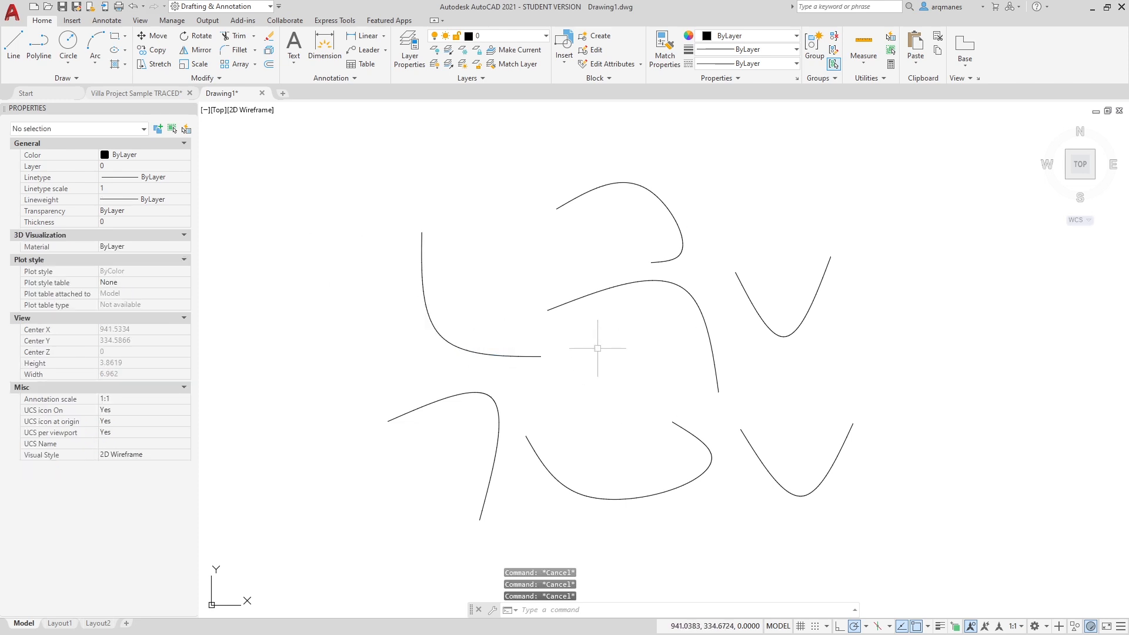
{"action": "type", "text": "f"}
{"action": "key", "text": "Return"}
{"action": "left_click", "coordinate": [531, 355]}
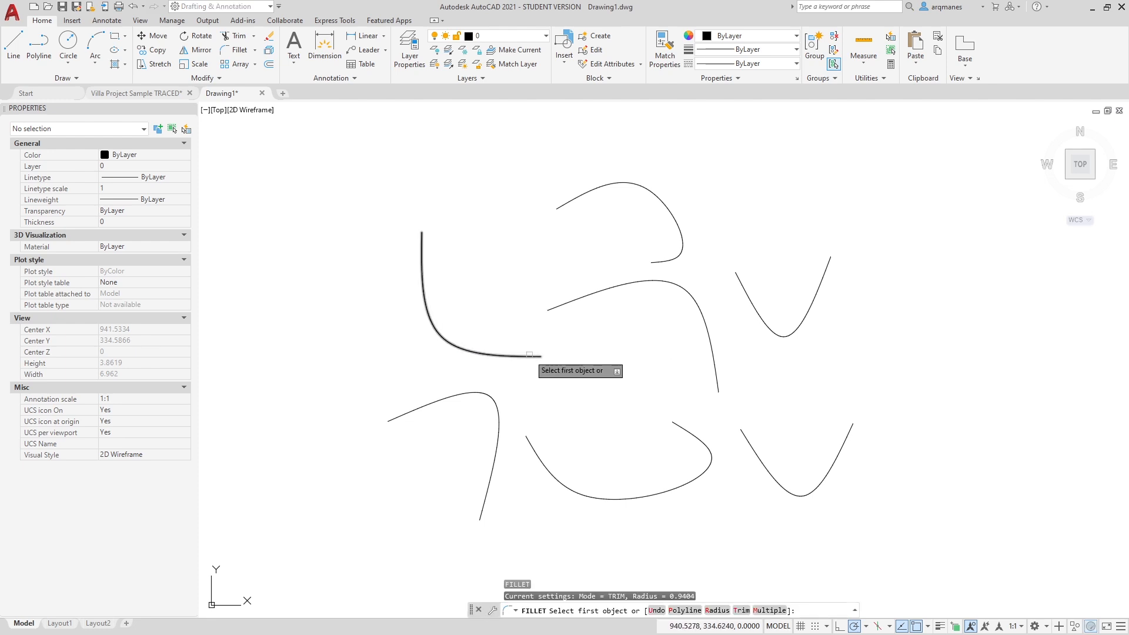
{"action": "left_click", "coordinate": [665, 260]}
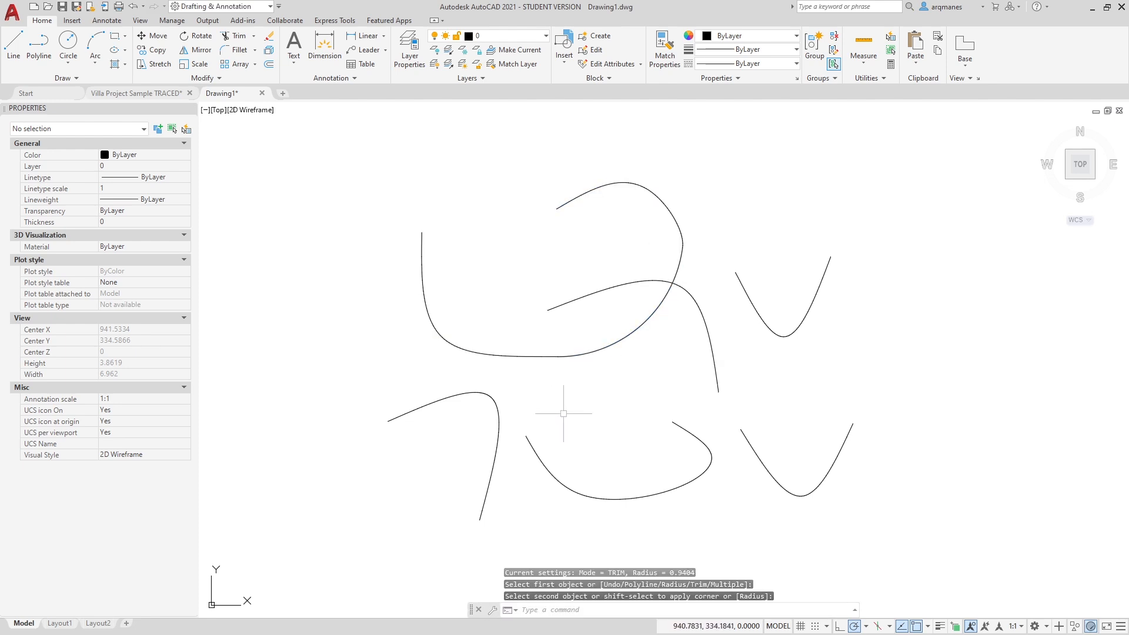
Delete the fillet arc joining the left spline and the topmost spline
{"action": "left_click", "coordinate": [604, 345]}
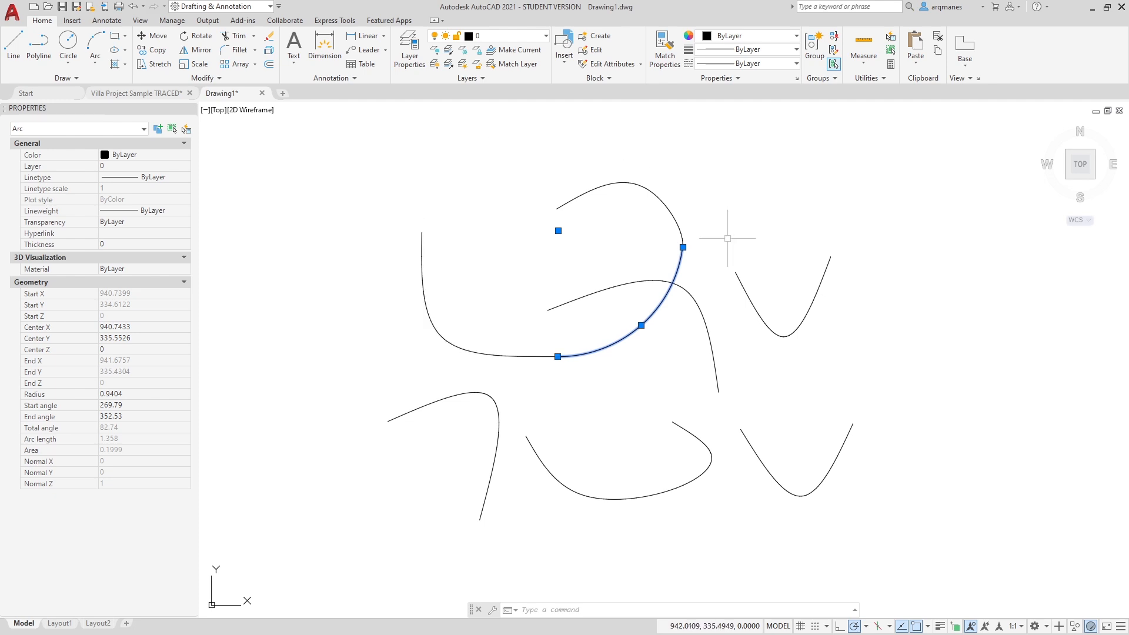
{"action": "key", "text": "Escape"}
{"action": "key", "text": "ctrl+z"}
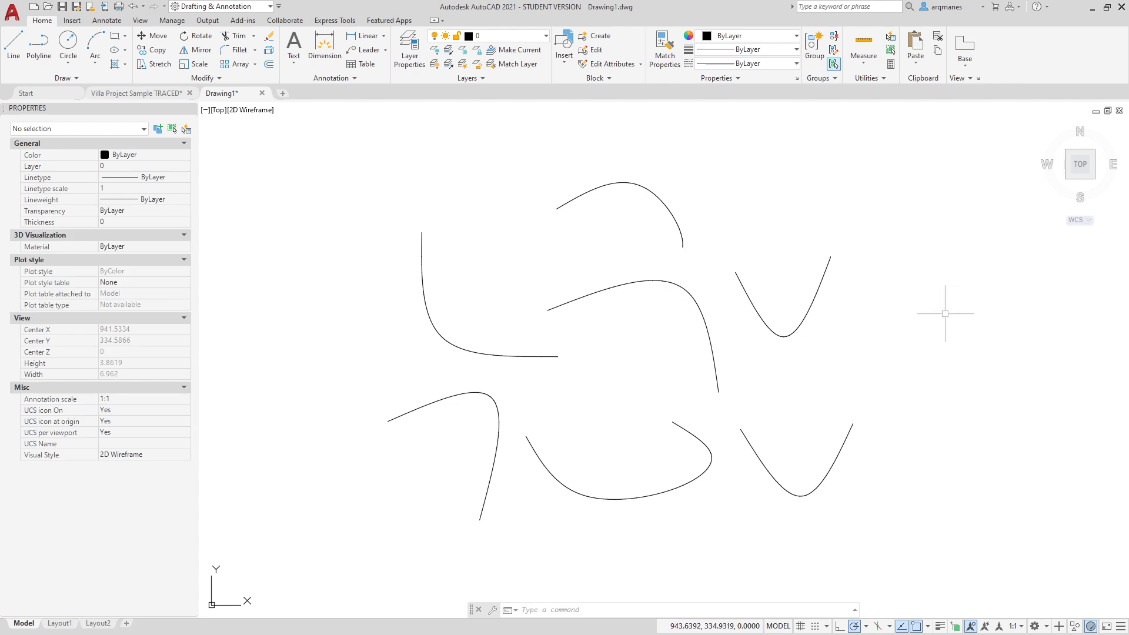
Blend the lower end of the left spline to the left end of the bottom U-shaped spline with Tangent continuity
{"action": "key", "text": "space"}
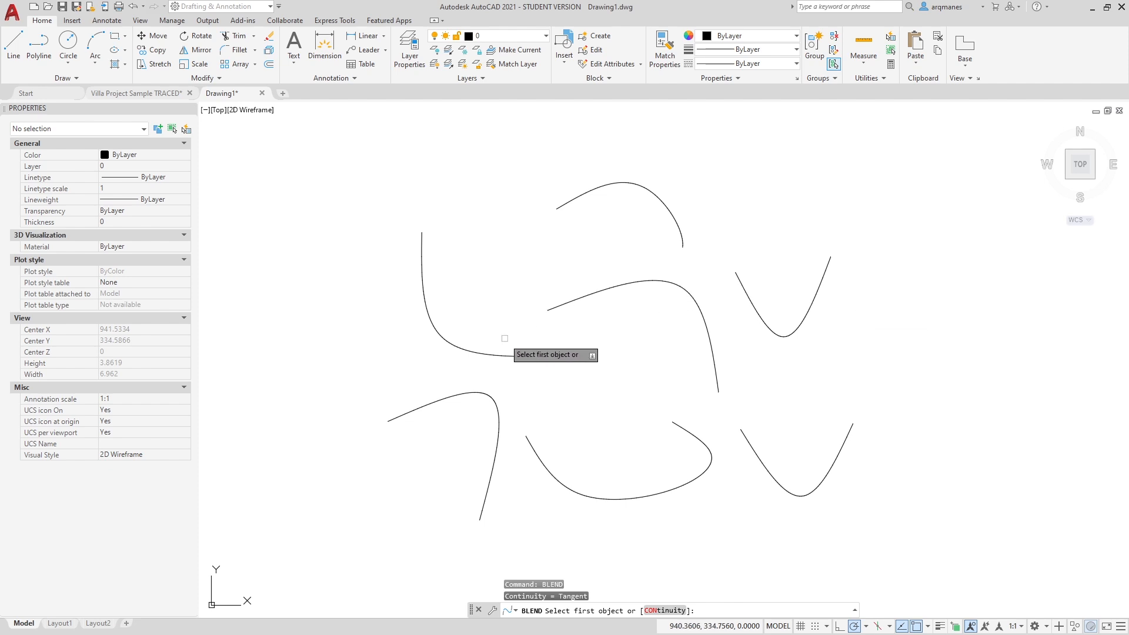
{"action": "left_click", "coordinate": [528, 354]}
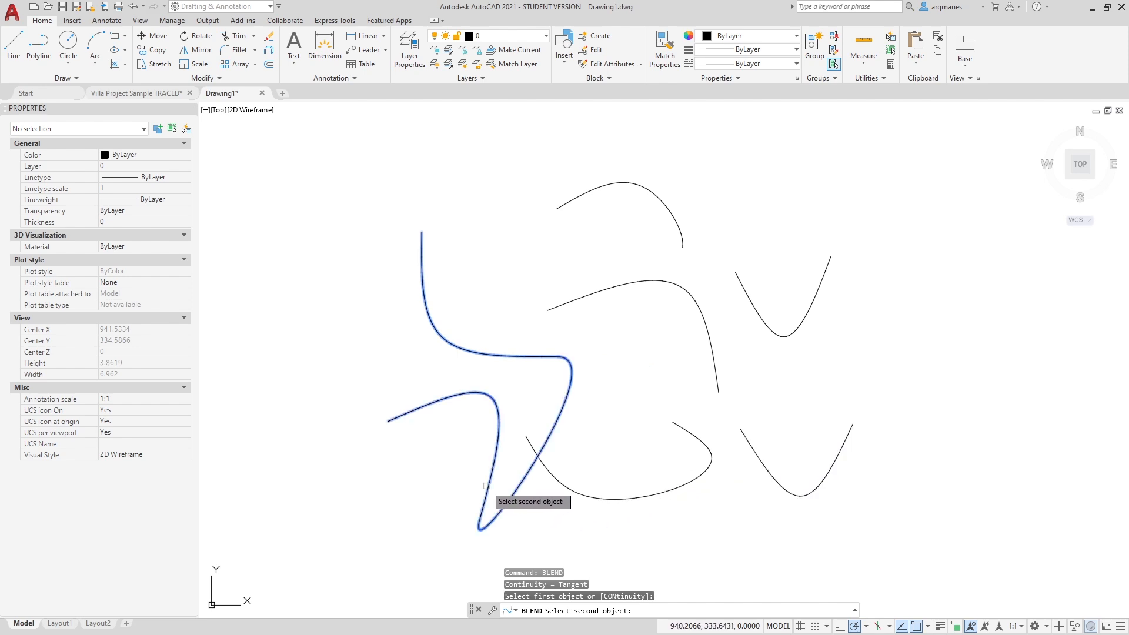
{"action": "left_click", "coordinate": [531, 442]}
{"action": "left_click", "coordinate": [532, 408]}
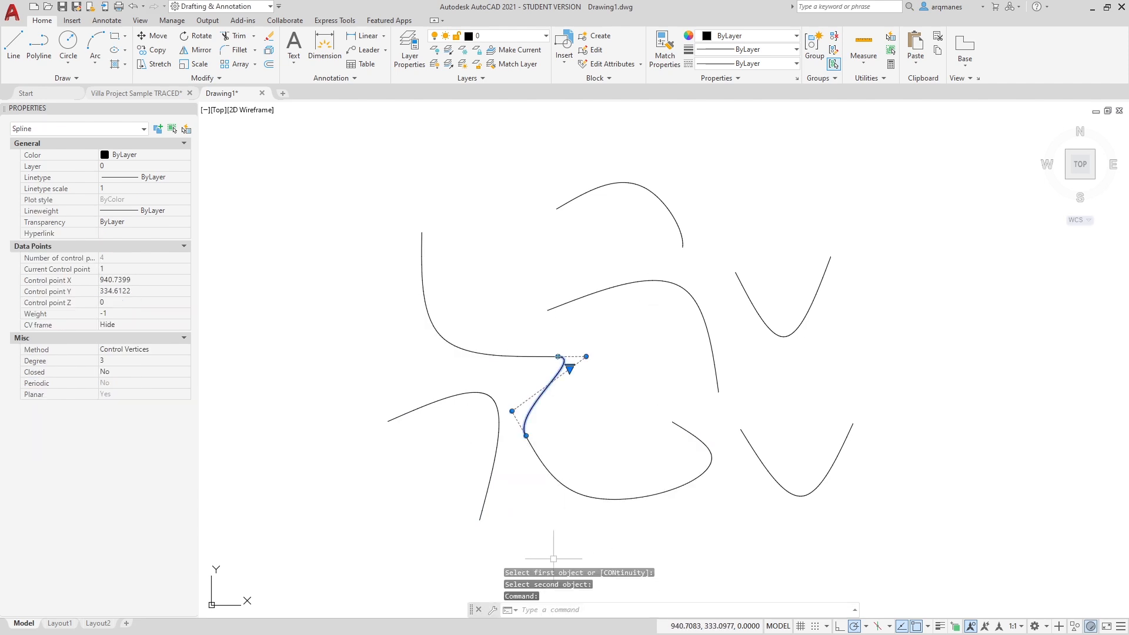
{"action": "key", "text": "Escape"}
{"action": "key", "text": "Escape"}
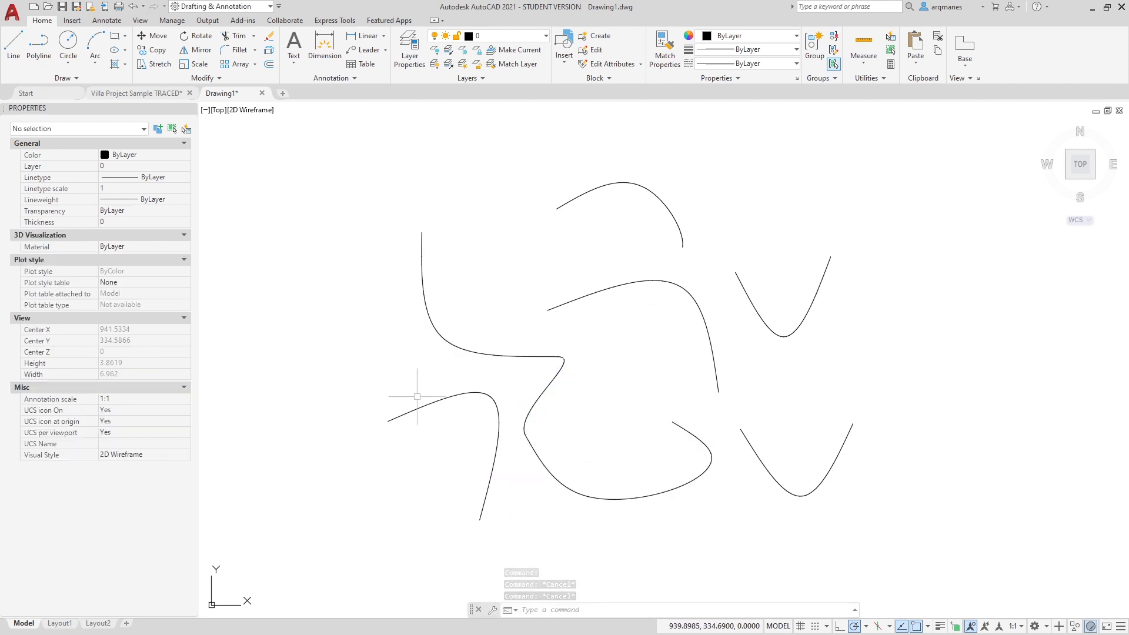
Blend the left end of the lower V-shaped spline to the lower end of the middle spline with Smooth continuity
{"action": "type", "text": "blend"}
{"action": "key", "text": "Return"}
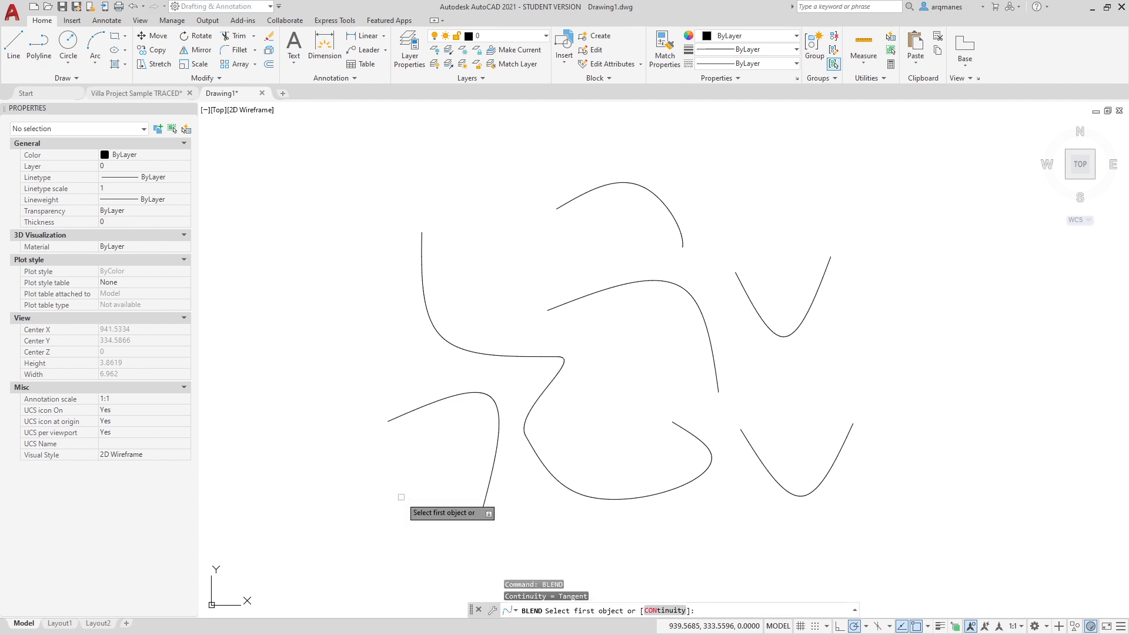
{"action": "left_click", "coordinate": [665, 613]}
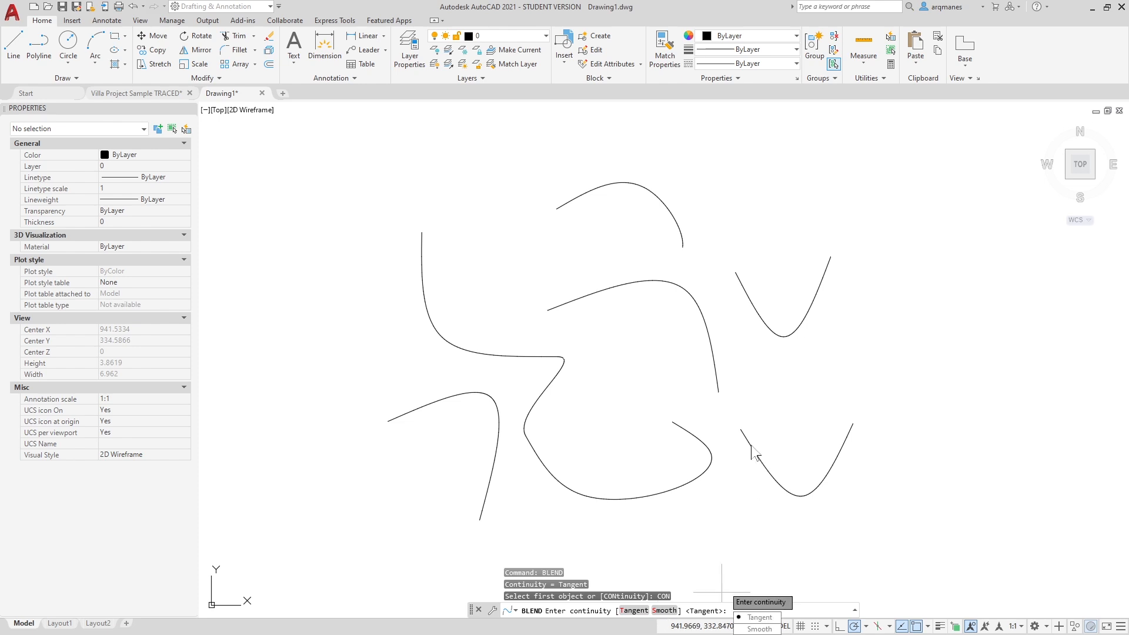
{"action": "left_click", "coordinate": [755, 629]}
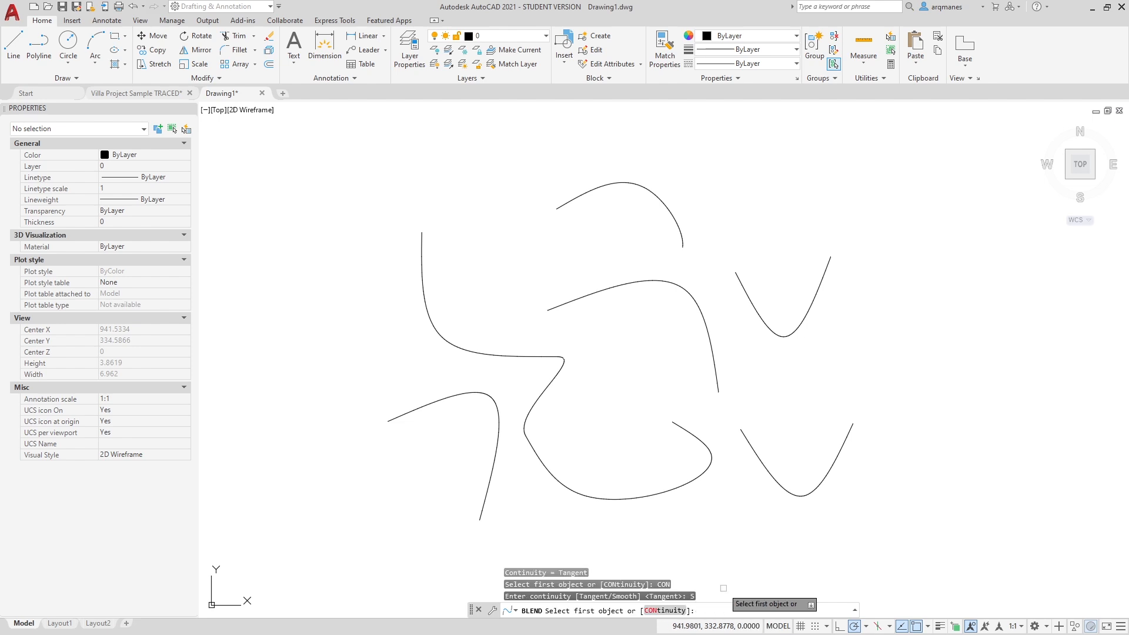
{"action": "left_click", "coordinate": [746, 439]}
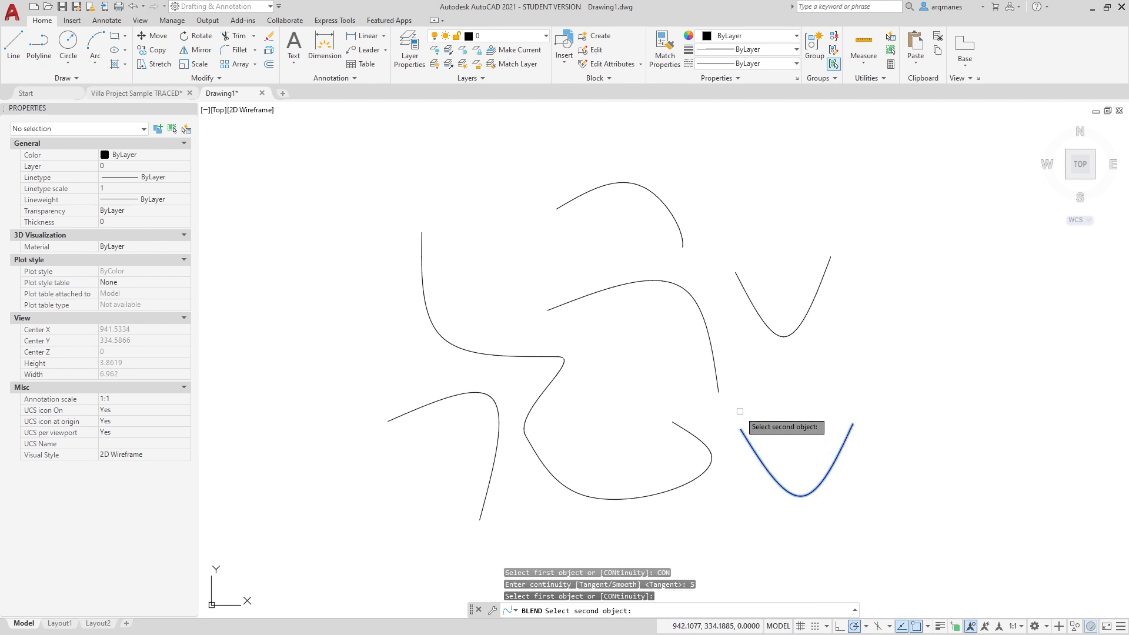
{"action": "left_click", "coordinate": [716, 370]}
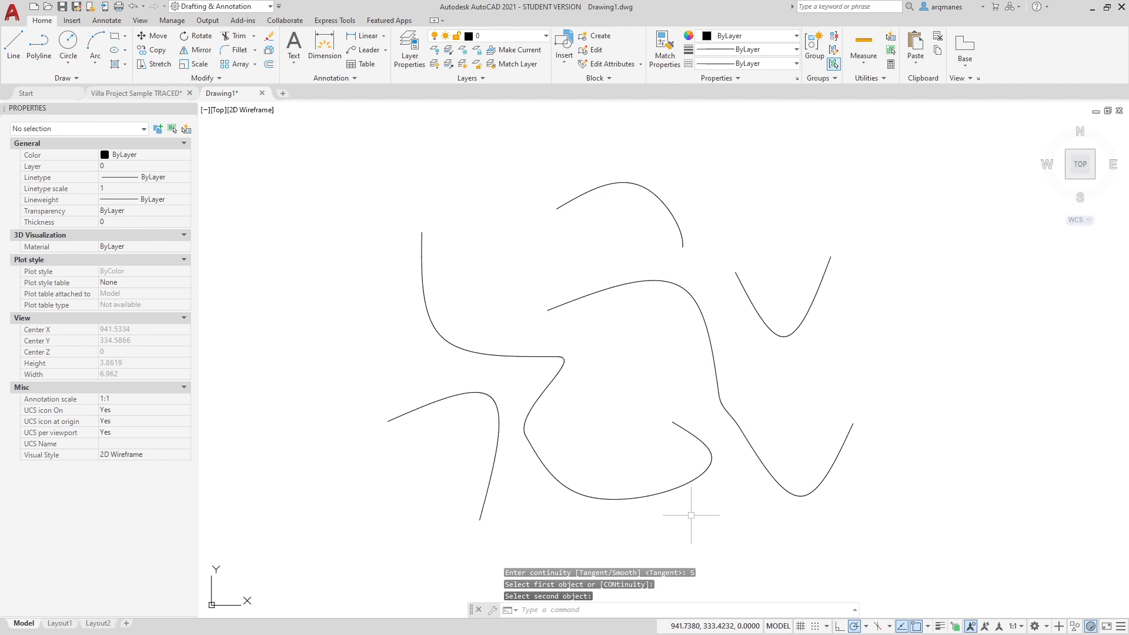
Add a Tangent continuity blend between the lower V-shaped spline and the middle spline, and select it for comparison with the Smooth one
{"action": "key", "text": "Return"}
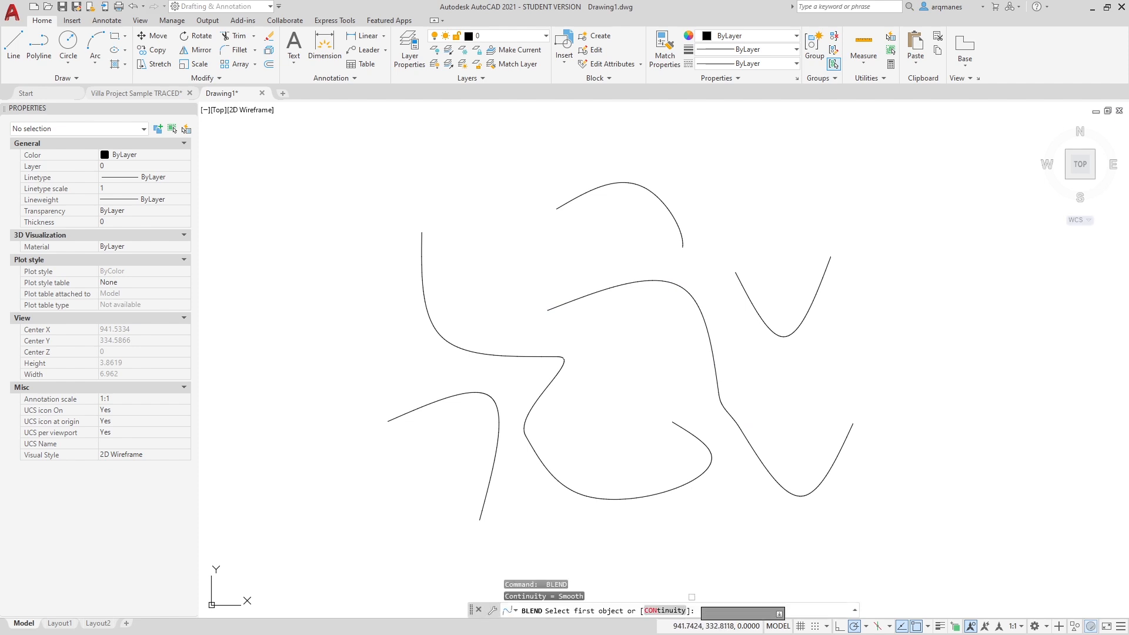
{"action": "left_click", "coordinate": [670, 611]}
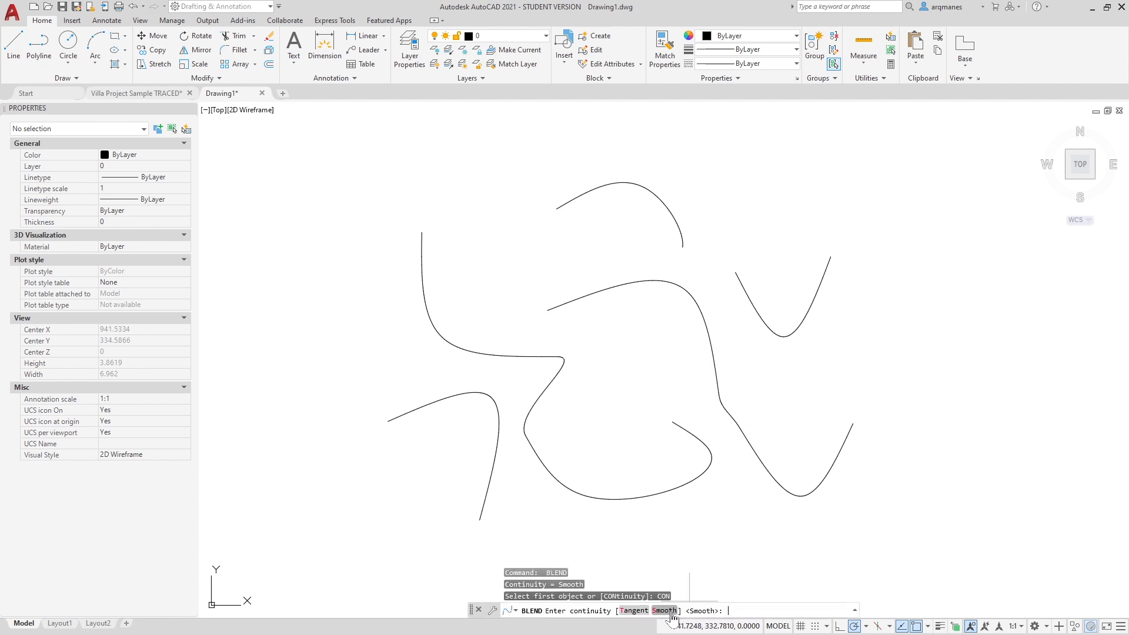
{"action": "left_click", "coordinate": [634, 611]}
{"action": "left_click", "coordinate": [758, 454]}
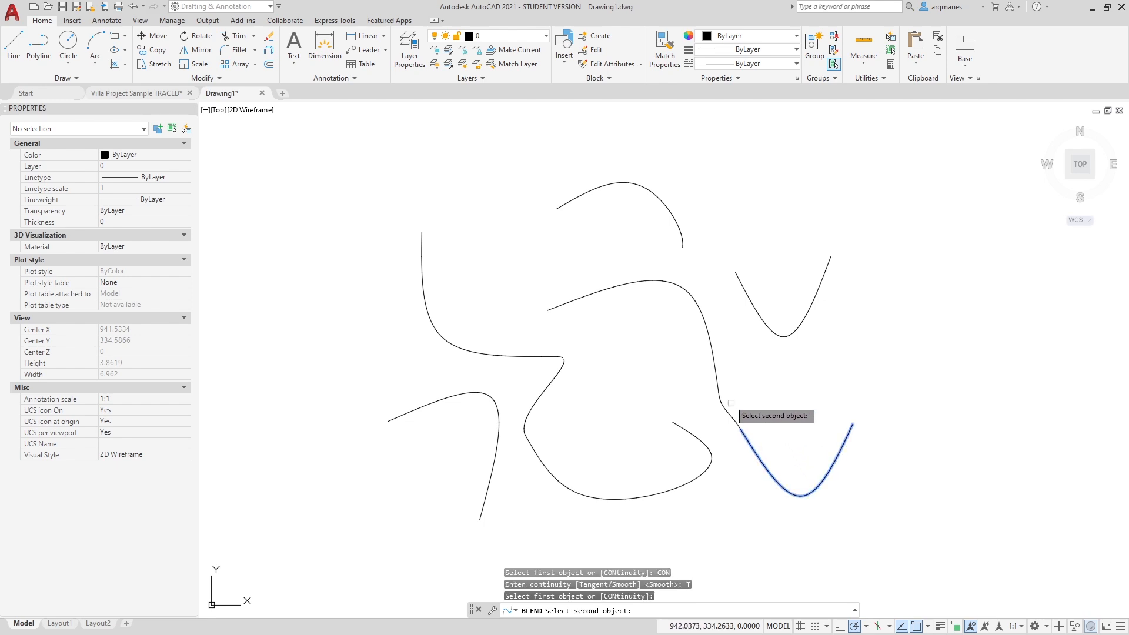
{"action": "left_click", "coordinate": [717, 374]}
{"action": "scroll", "coordinate": [717, 375], "scroll_direction": "up", "scroll_amount": 6}
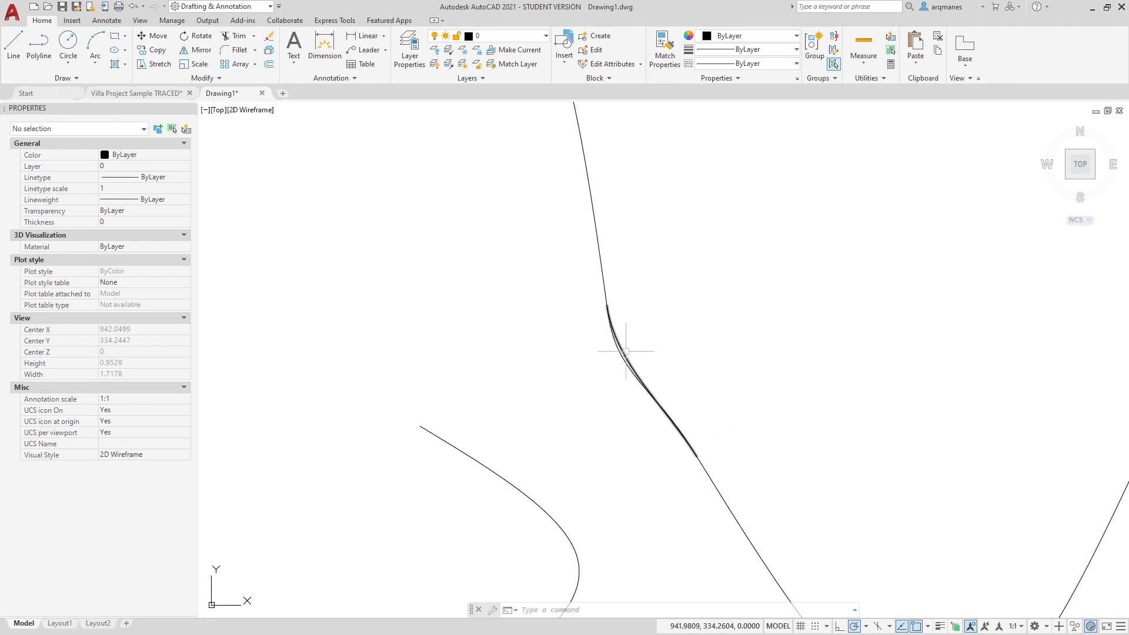
{"action": "left_click", "coordinate": [624, 374]}
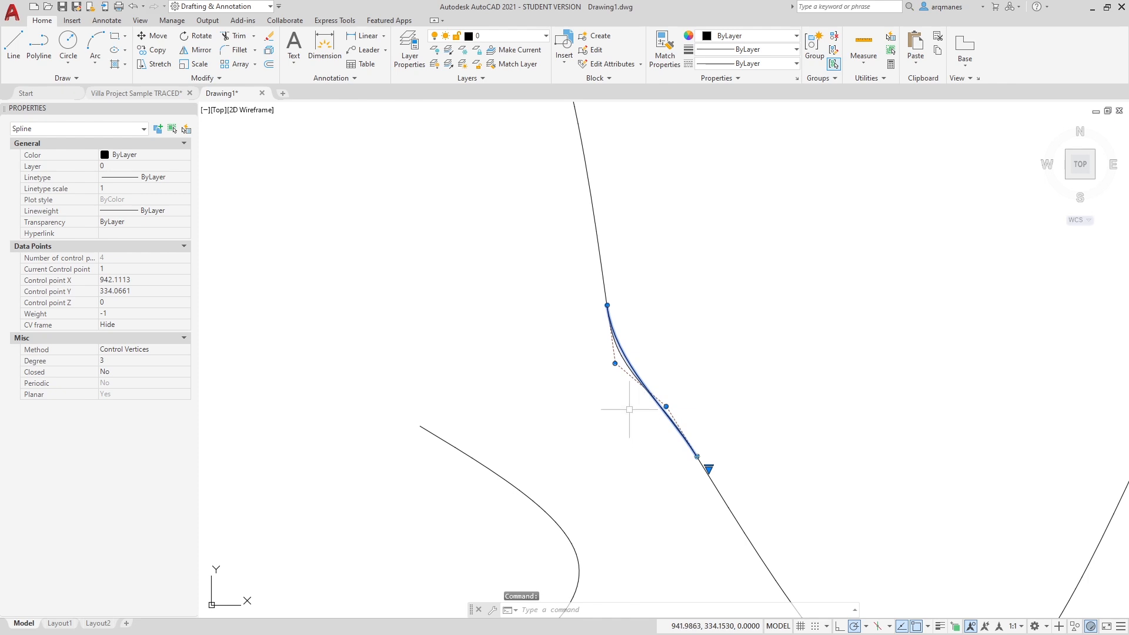
Try to stretch the upper middle control vertex of the selected Tangent blend down and to the left
{"action": "left_click", "coordinate": [615, 364]}
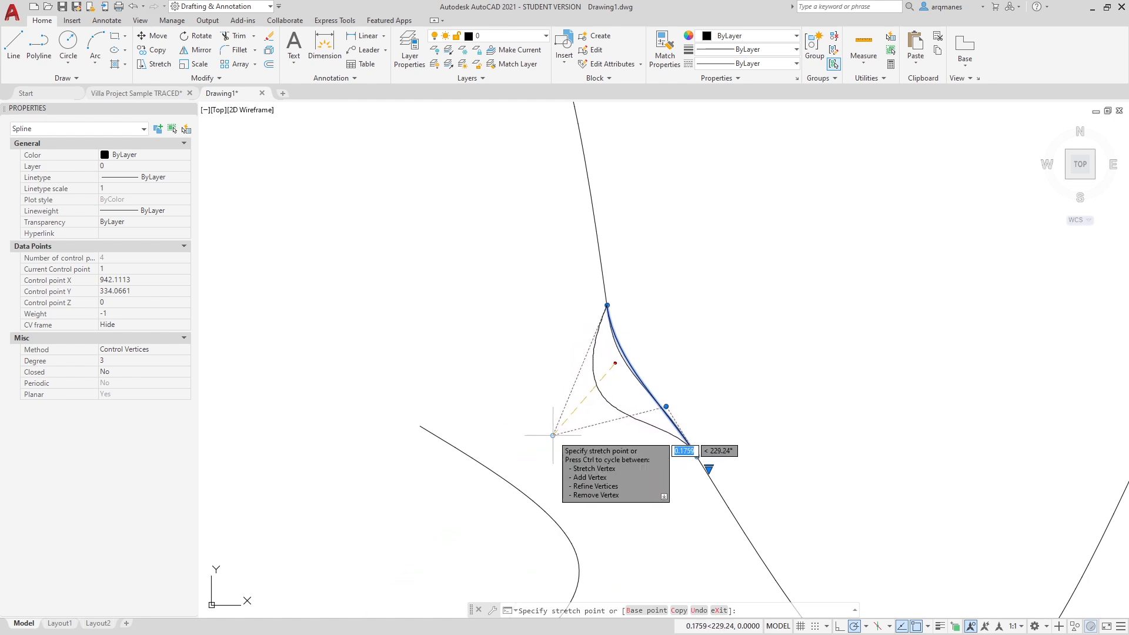
{"action": "key", "text": "Escape"}
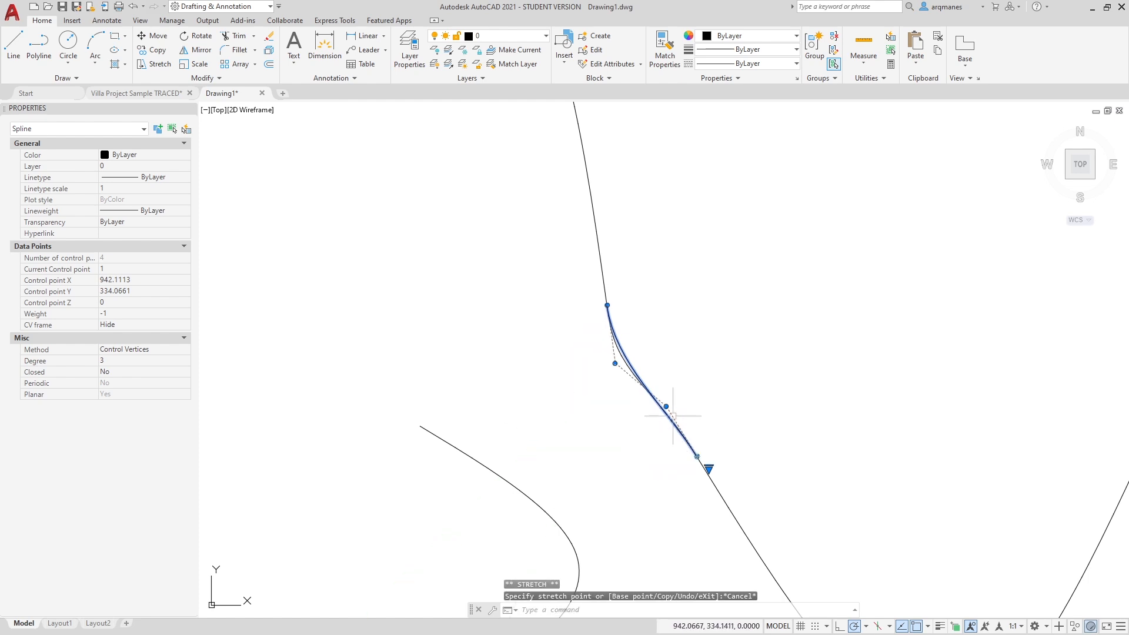
{"action": "key", "text": "Escape"}
Erase both the Tangent and Smooth blend curves between the middle spline and the lower V-shaped spline
{"action": "left_click", "coordinate": [654, 357]}
{"action": "left_click", "coordinate": [576, 347]}
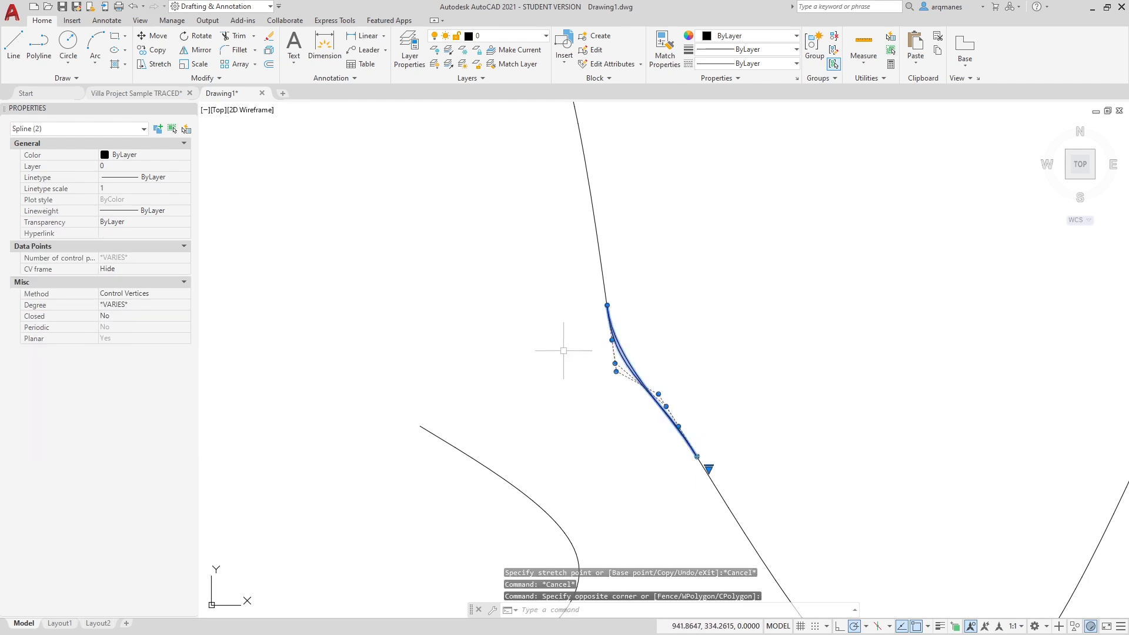
{"action": "type", "text": "e"}
{"action": "key", "text": "Return"}
Move the groups of lines and arcs onto the group of splines so that all three overlap
{"action": "scroll", "coordinate": [573, 342], "scroll_direction": "down", "scroll_amount": 5}
{"action": "middle_click_drag", "start_coordinate": [499, 346], "coordinate": [545, 370]}
{"action": "scroll", "coordinate": [546, 371], "scroll_direction": "down", "scroll_amount": 1}
{"action": "middle_click_drag", "start_coordinate": [348, 369], "coordinate": [536, 381]}
{"action": "scroll", "coordinate": [555, 381], "scroll_direction": "down", "scroll_amount": 1}
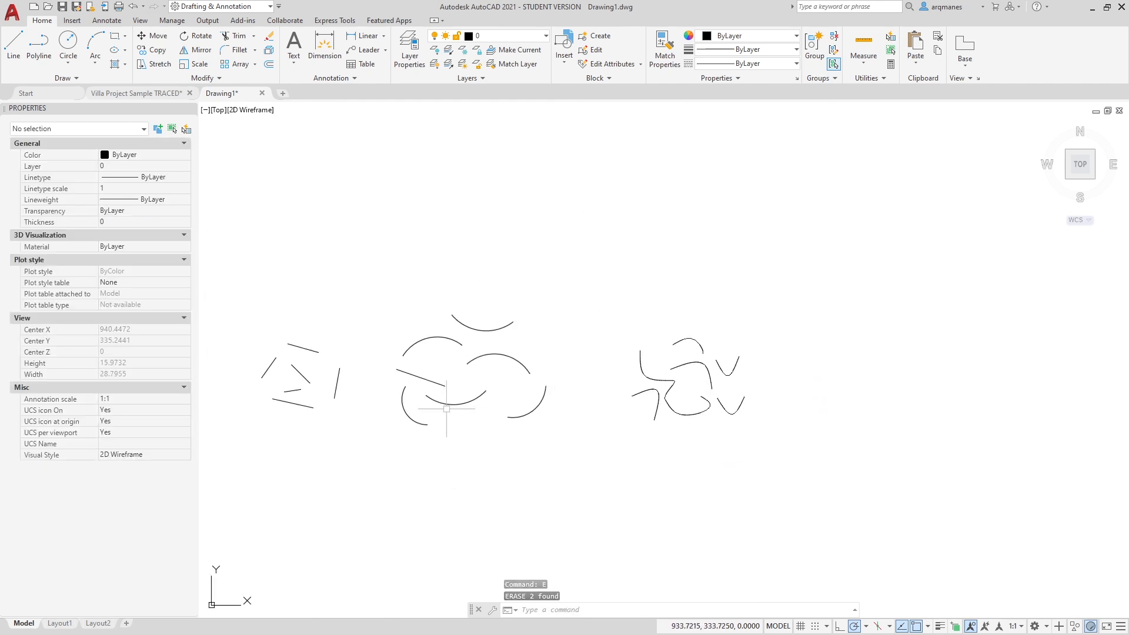
{"action": "type", "text": "m"}
{"action": "key", "text": "space"}
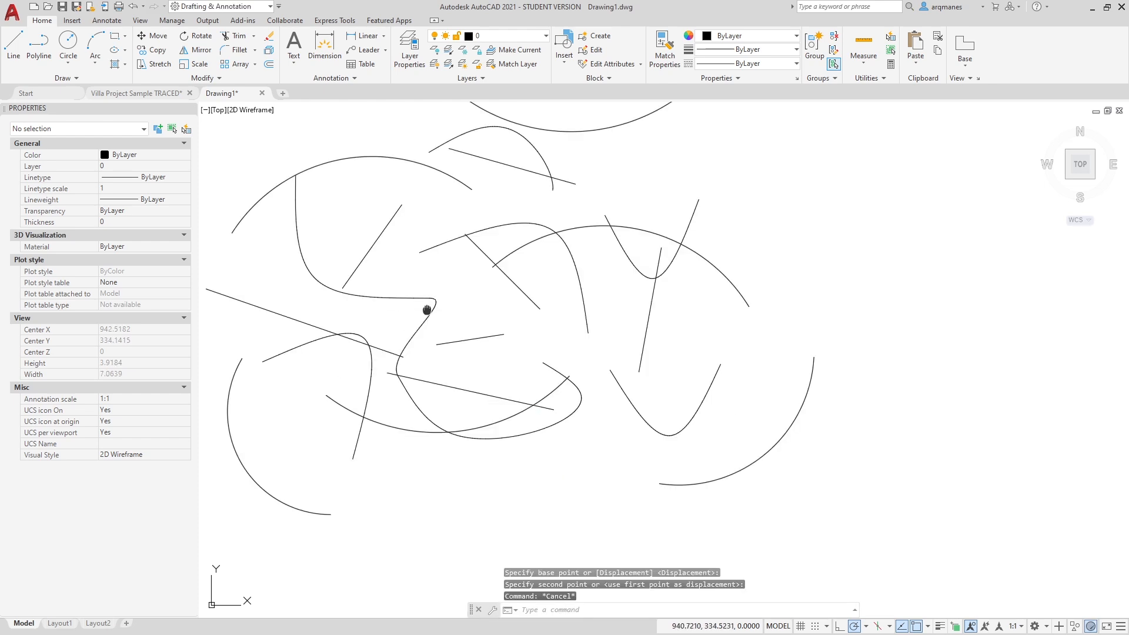
{"action": "middle_click_drag", "start_coordinate": [427, 310], "coordinate": [562, 395]}
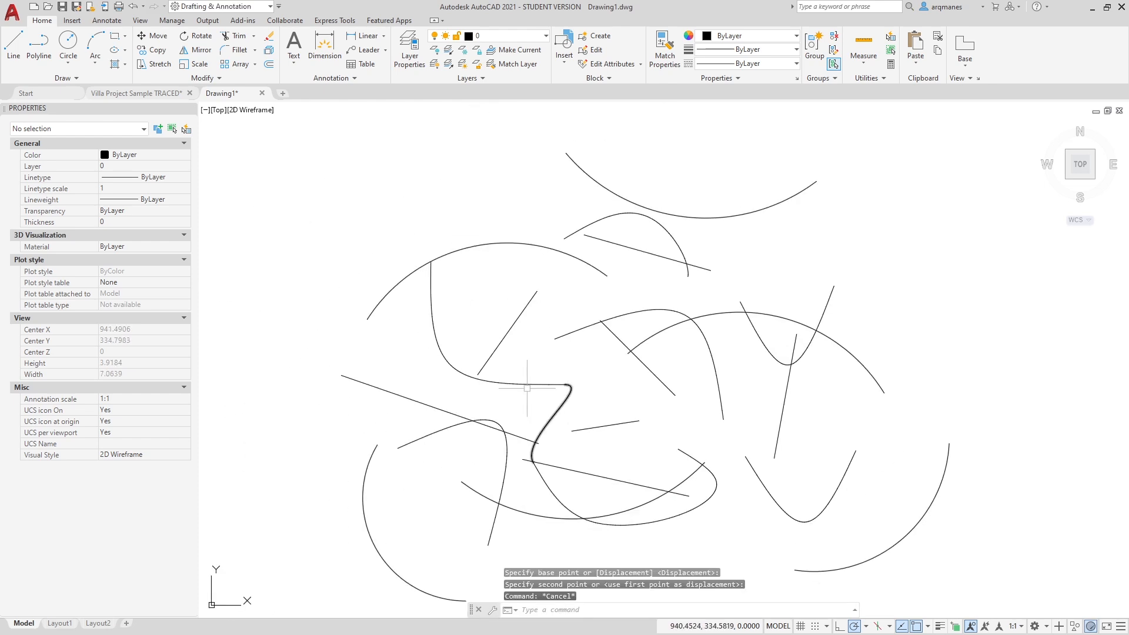
{"action": "key", "text": "Escape"}
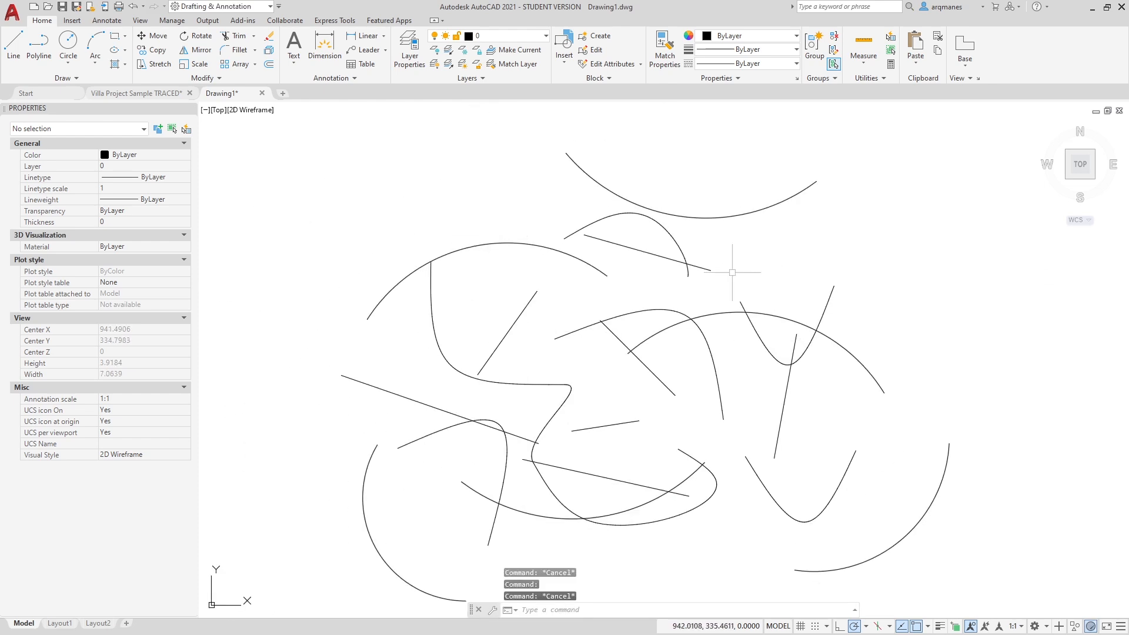
Blend the right end of the large upper-left arc to the right end of the short central line with Tangent continuity
{"action": "type", "text": "blend"}
{"action": "key", "text": "Return"}
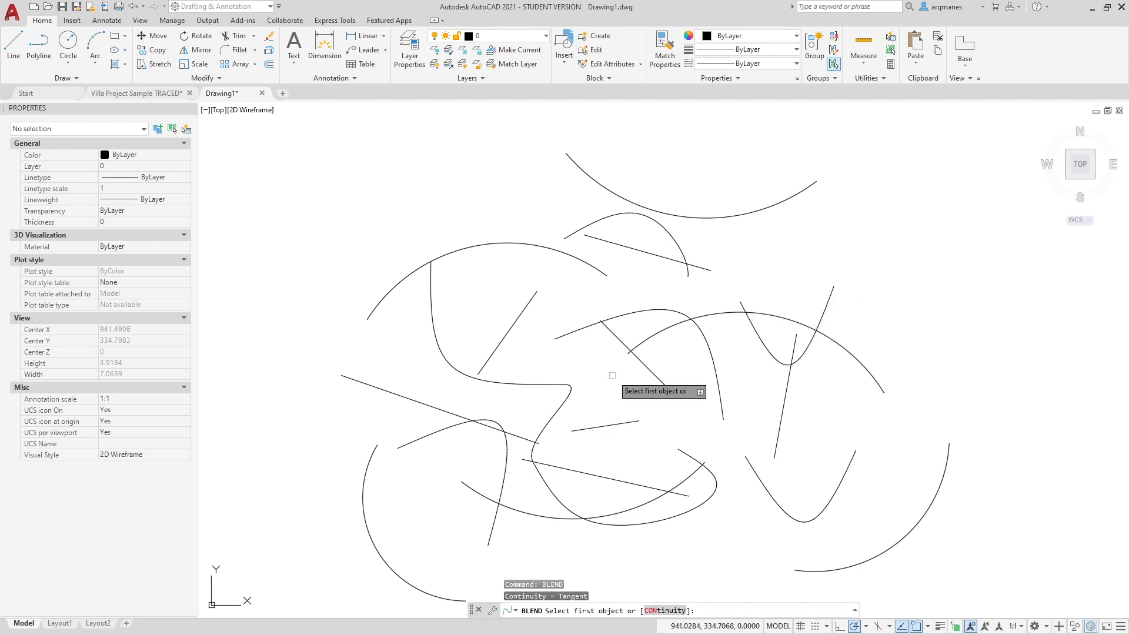
{"action": "left_click", "coordinate": [594, 266]}
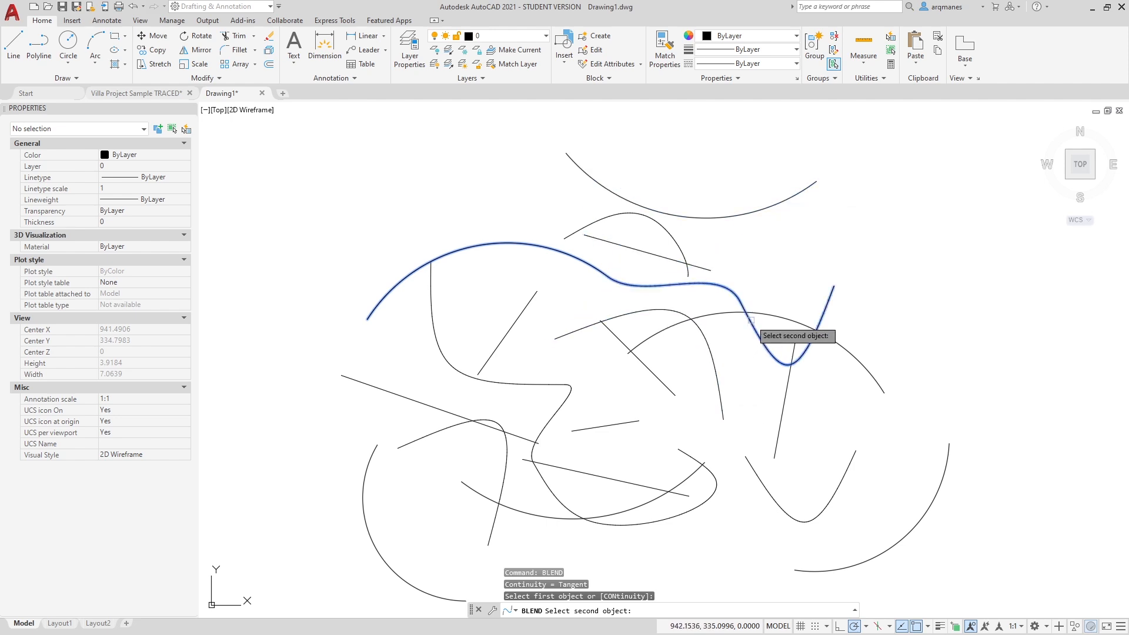
{"action": "left_click", "coordinate": [613, 424]}
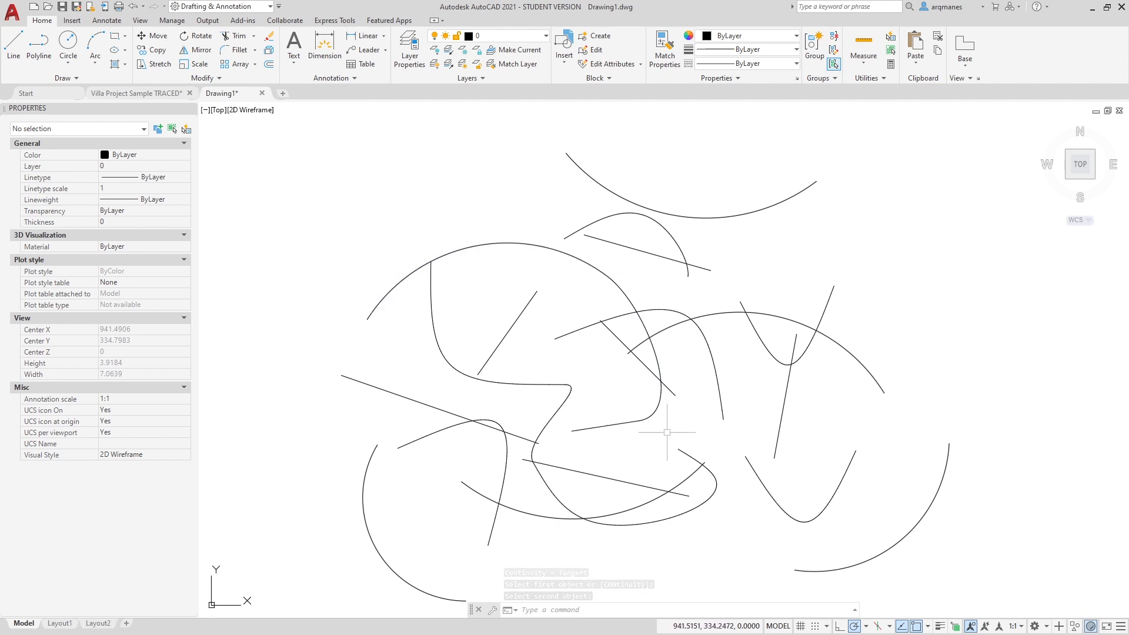
Join the short central line, the blend curve and the large upper-left arc into one object, and select it
{"action": "type", "text": "oin"}
{"action": "key", "text": "Return"}
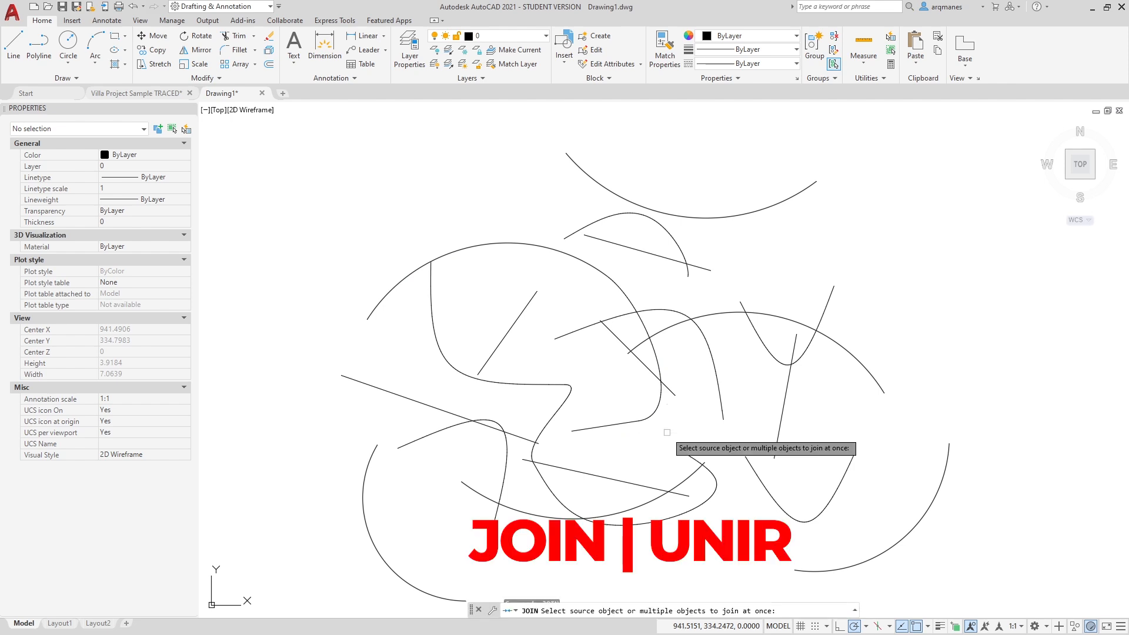
{"action": "left_click", "coordinate": [623, 423]}
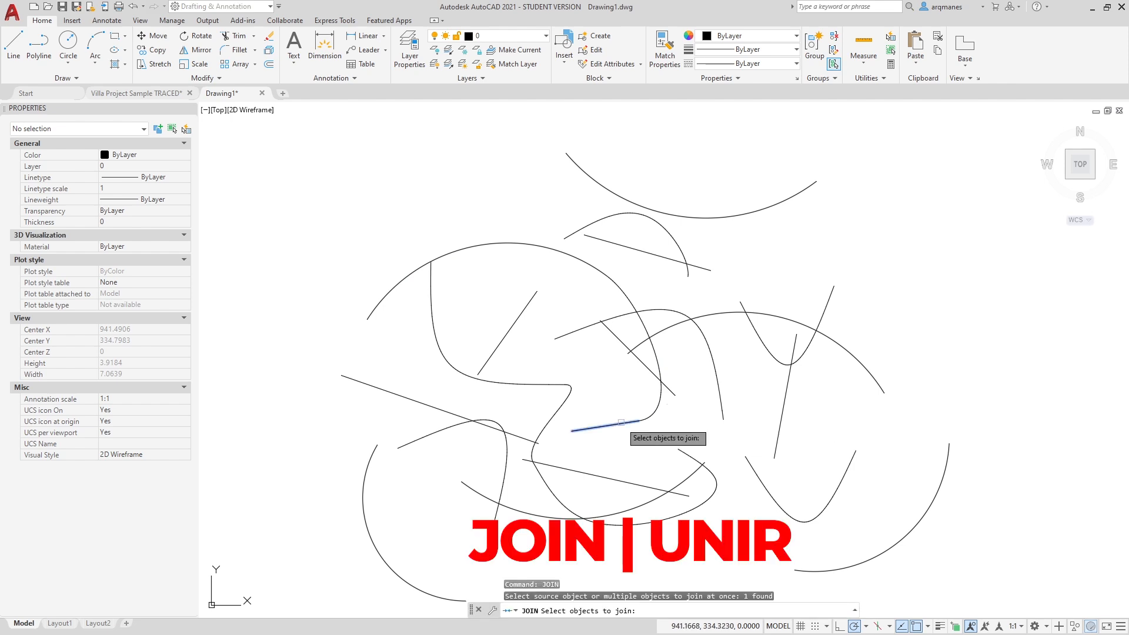
{"action": "left_click", "coordinate": [658, 410]}
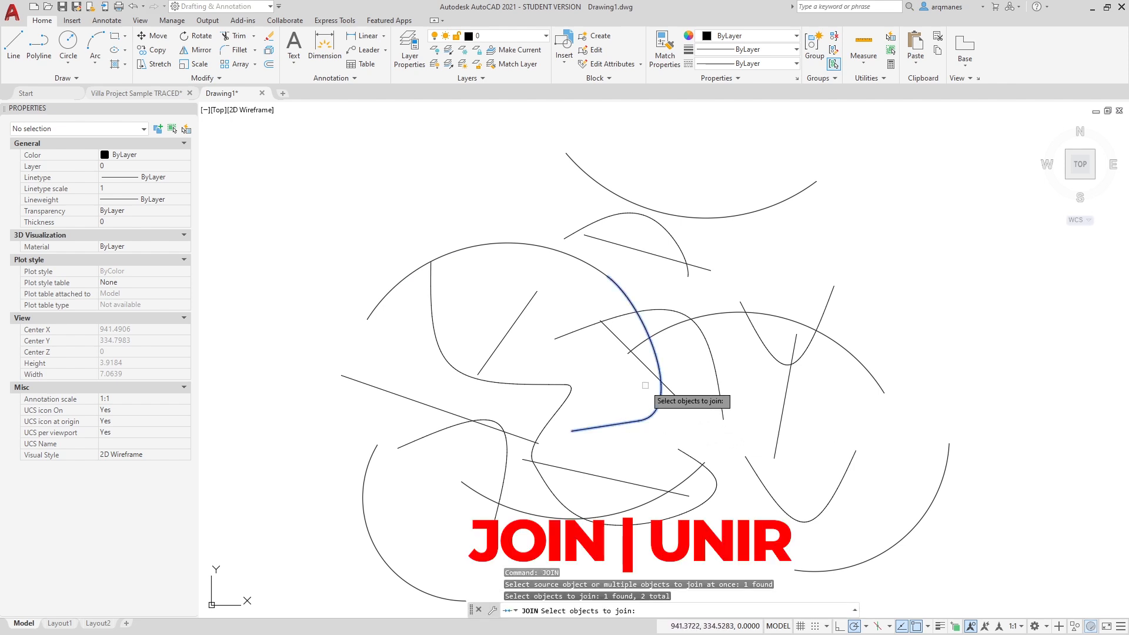
{"action": "left_click", "coordinate": [594, 265]}
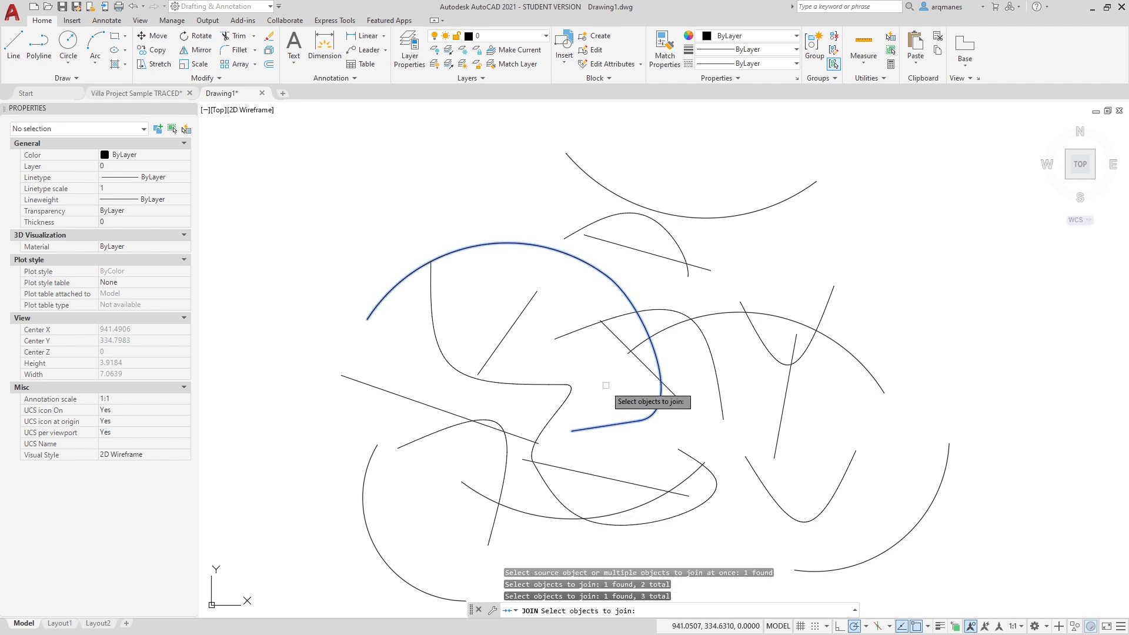
{"action": "key", "text": "Return"}
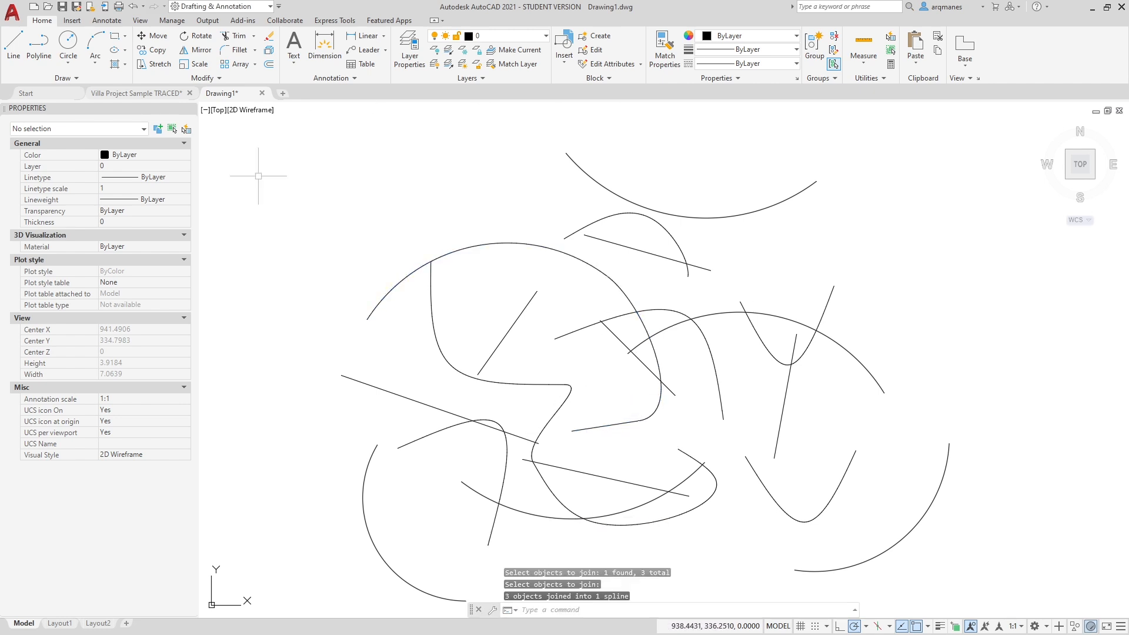
{"action": "left_click", "coordinate": [594, 428]}
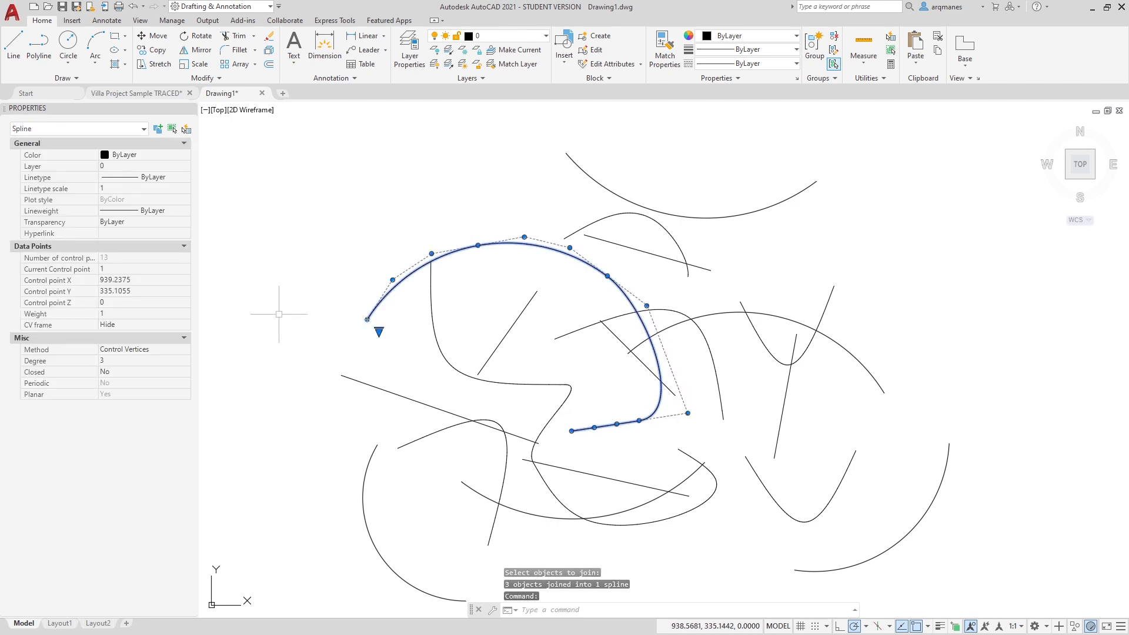